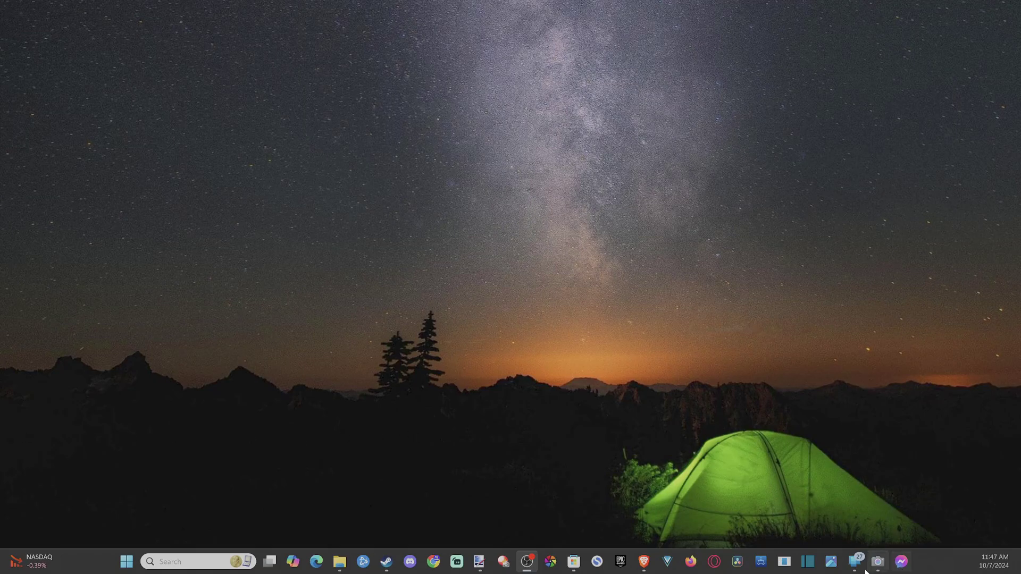
Launch Camera from the taskbar and switch it to video mode
{"action": "left_click", "coordinate": [878, 561]}
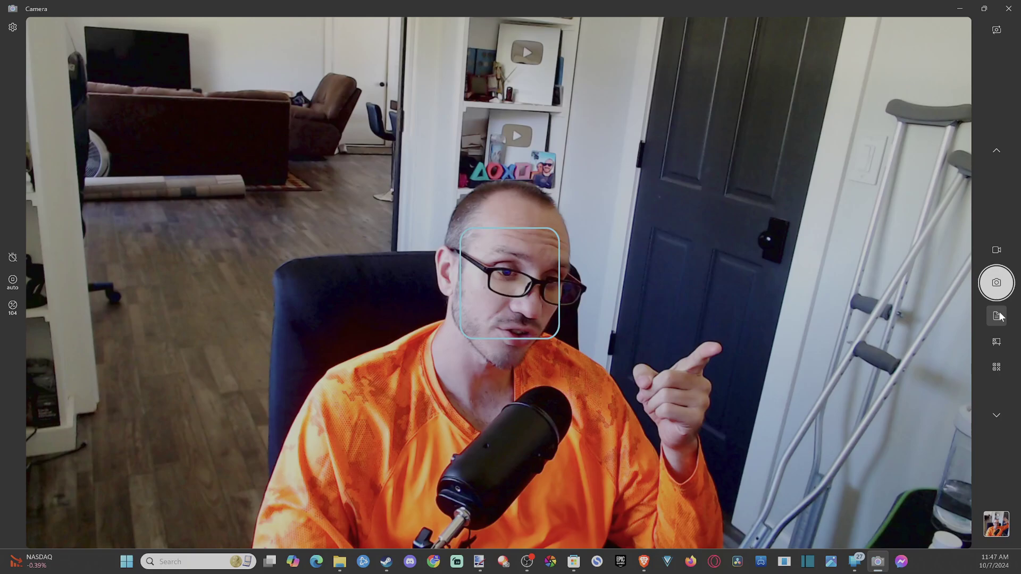
{"action": "left_click", "coordinate": [997, 252]}
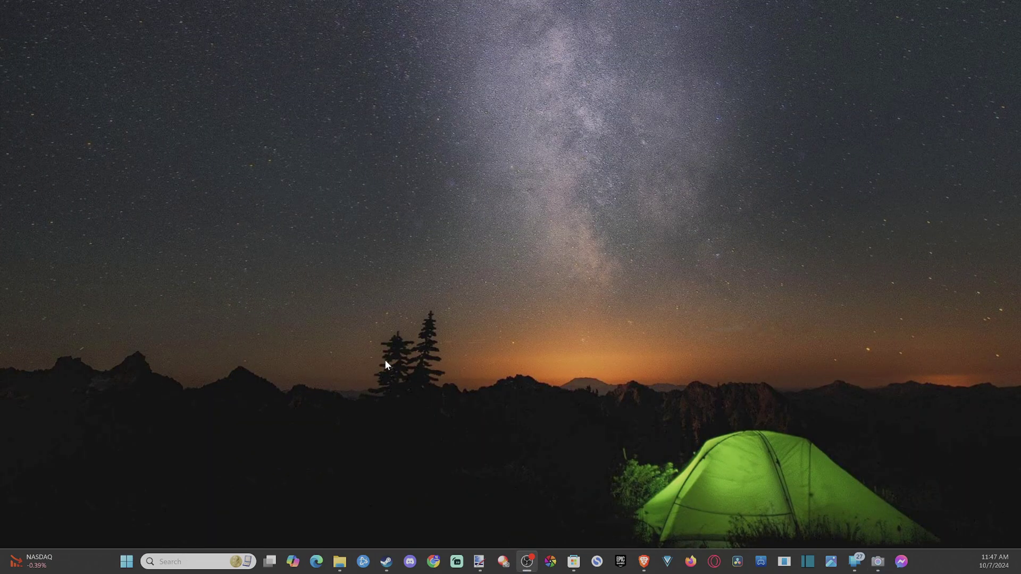
Search 'came' in Windows search and launch Camera from the results
{"action": "left_click", "coordinate": [160, 561]}
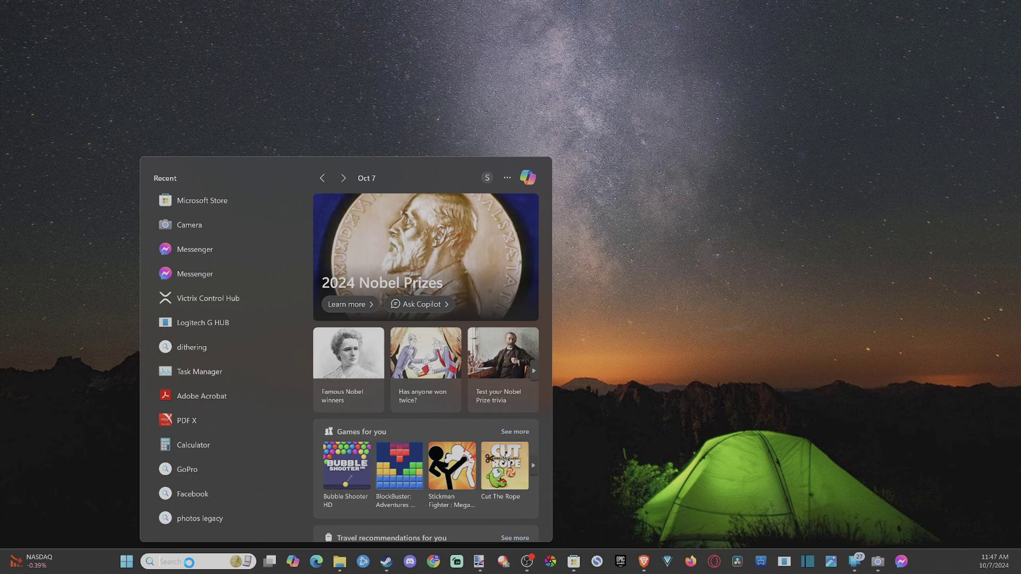
{"action": "type", "text": "camera"}
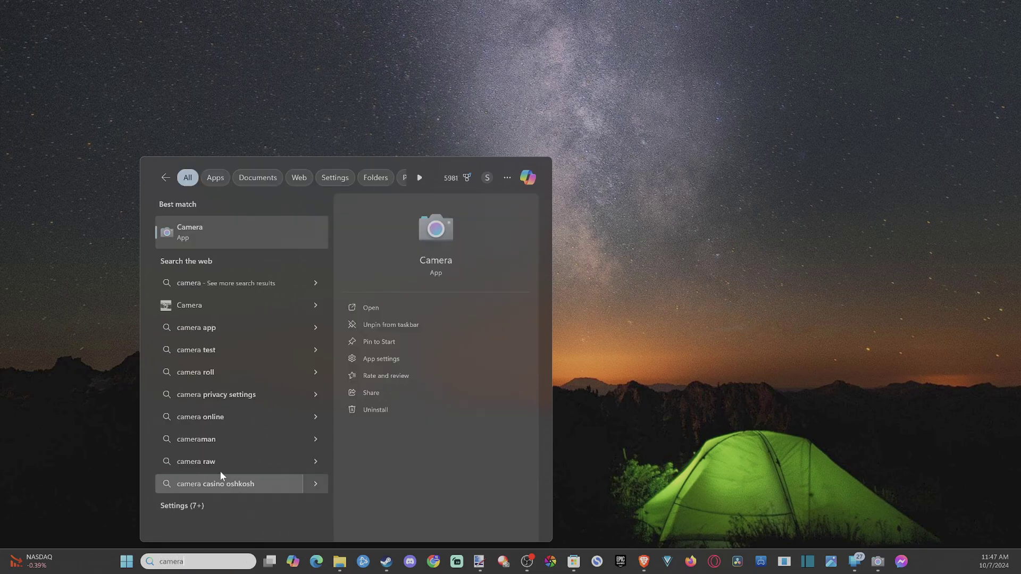
{"action": "left_click", "coordinate": [198, 233]}
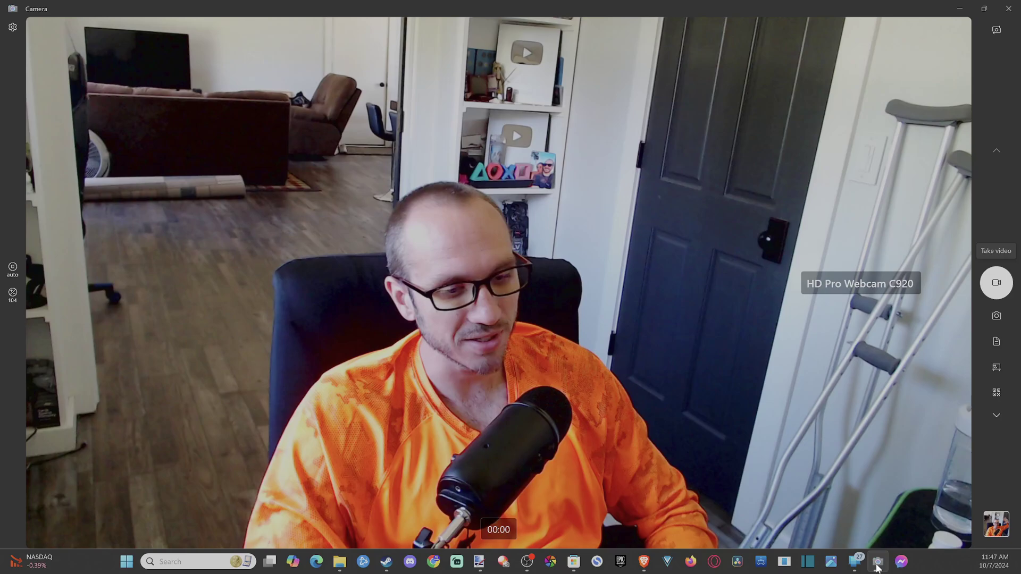
Close the Camera window from its taskbar menu, then reopen Camera
{"action": "right_click", "coordinate": [878, 562]}
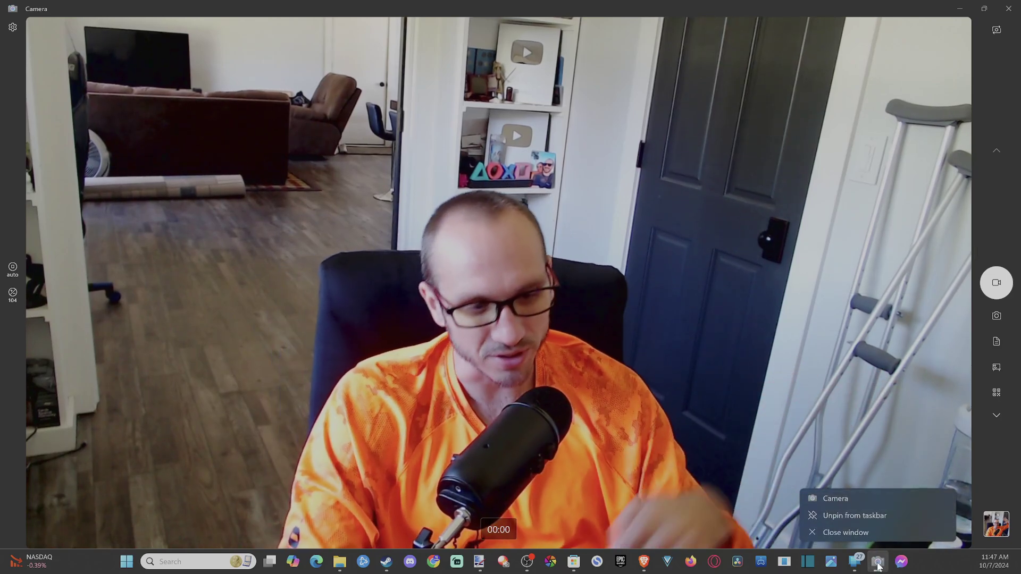
{"action": "left_click", "coordinate": [877, 565]}
{"action": "right_click", "coordinate": [878, 565]}
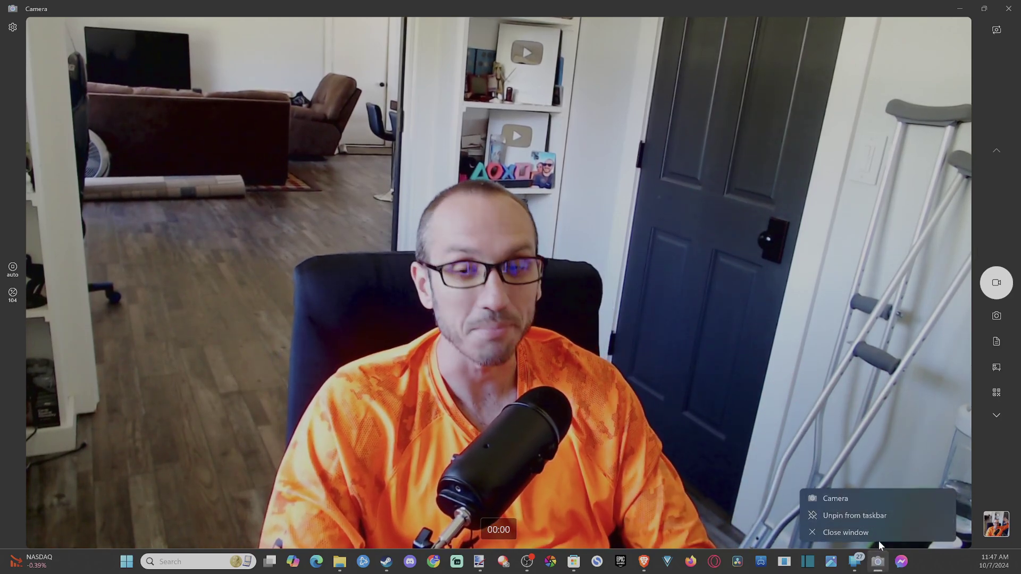
{"action": "left_click", "coordinate": [883, 568]}
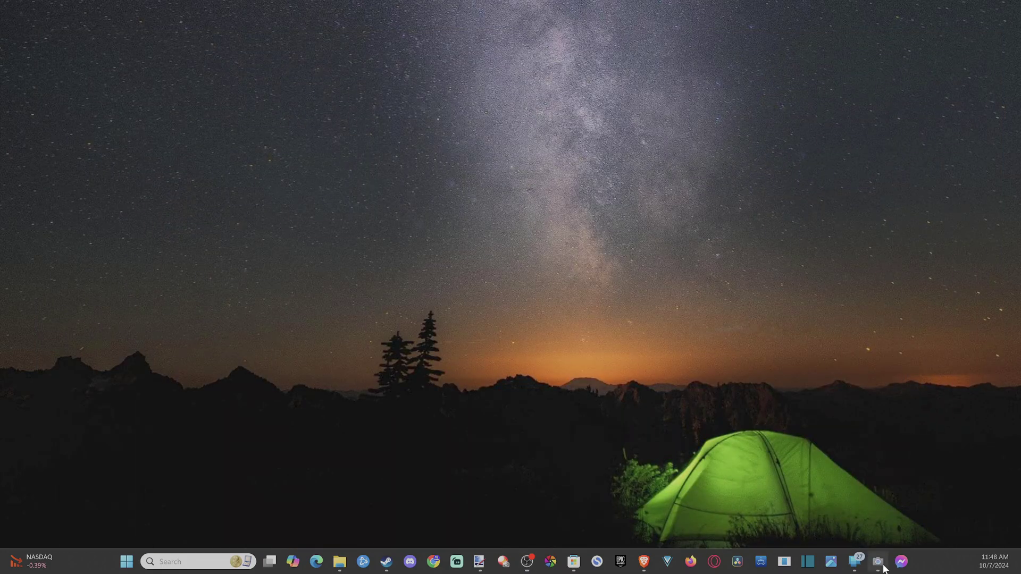
{"action": "left_click", "coordinate": [883, 568]}
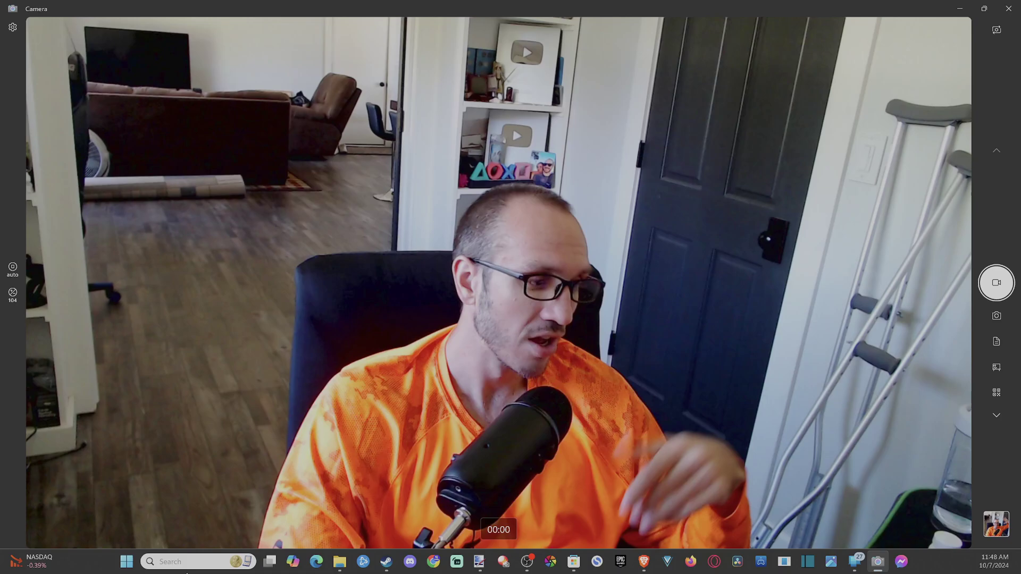
Open Microsoft Store via search 'store' and go to the Windows Camera app listing
{"action": "left_click", "coordinate": [189, 564]}
{"action": "type", "text": "store"}
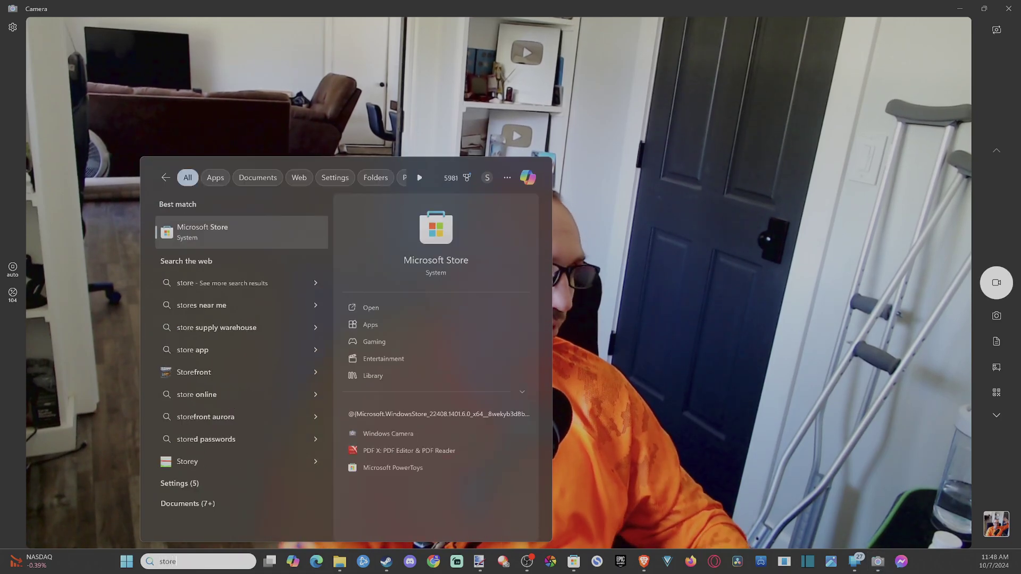
{"action": "left_click", "coordinate": [205, 238]}
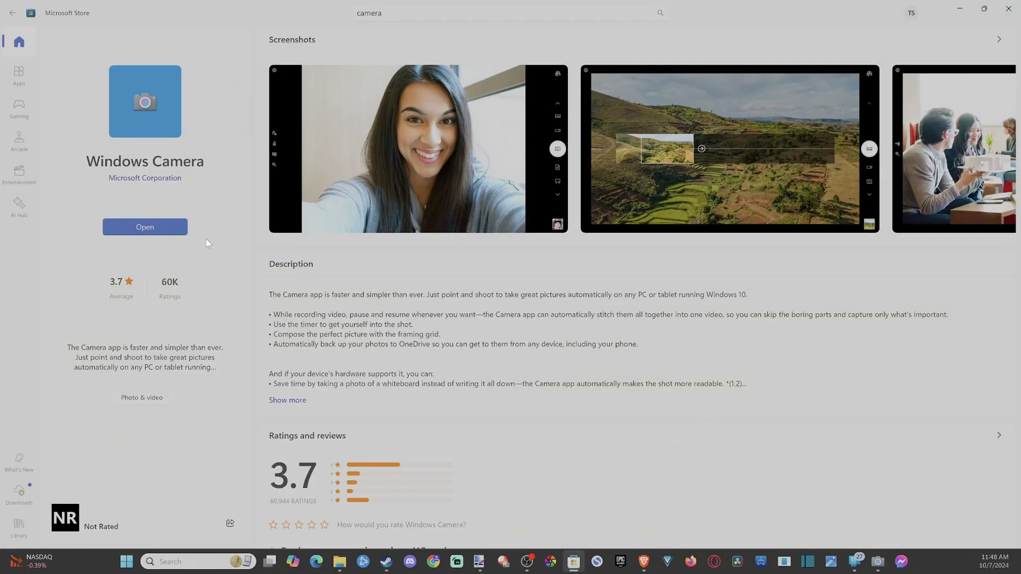
{"action": "left_click", "coordinate": [381, 12]}
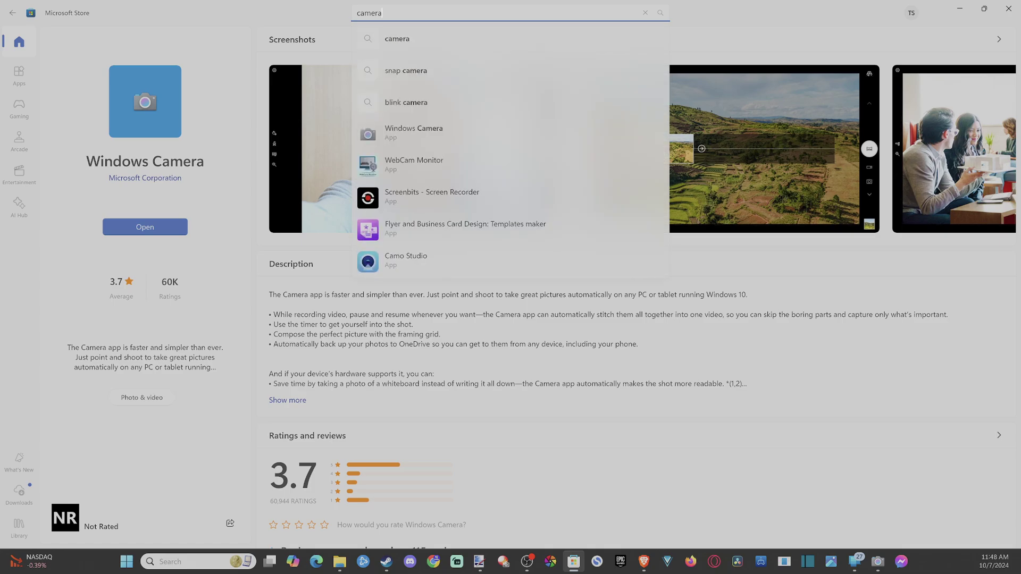
{"action": "left_click", "coordinate": [404, 137]}
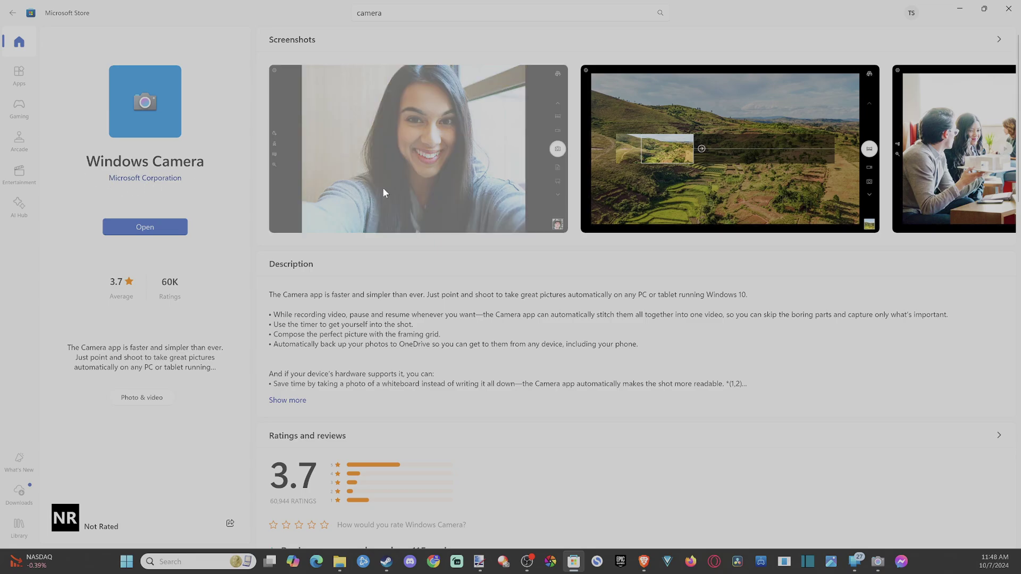
Page through the Windows Camera screenshots full-size, then close the screenshot viewer
{"action": "left_click", "coordinate": [403, 168]}
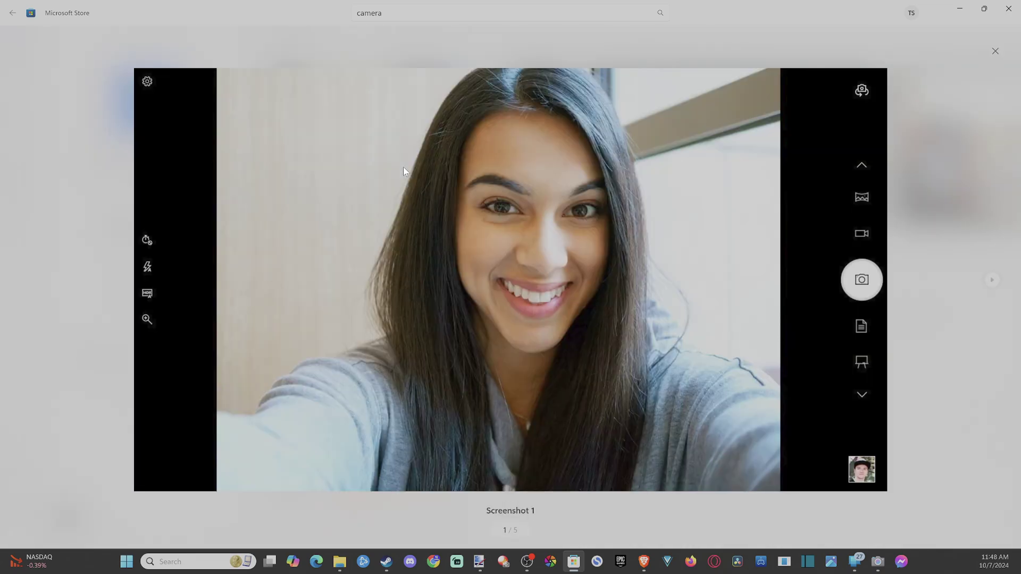
{"action": "key", "text": "Right"}
{"action": "key", "text": "Right"}
{"action": "key", "text": "Right"}
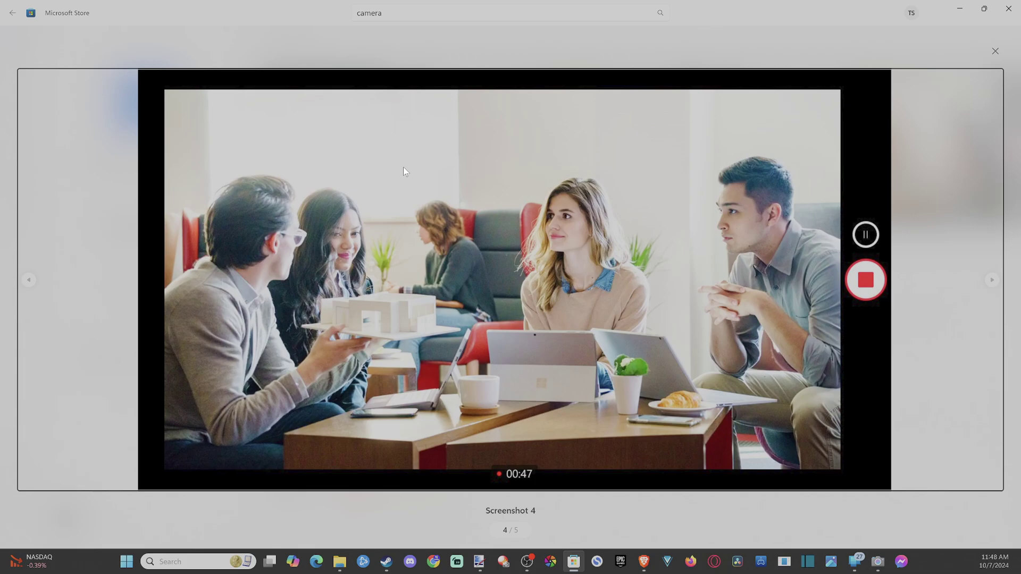
{"action": "left_click", "coordinate": [992, 52]}
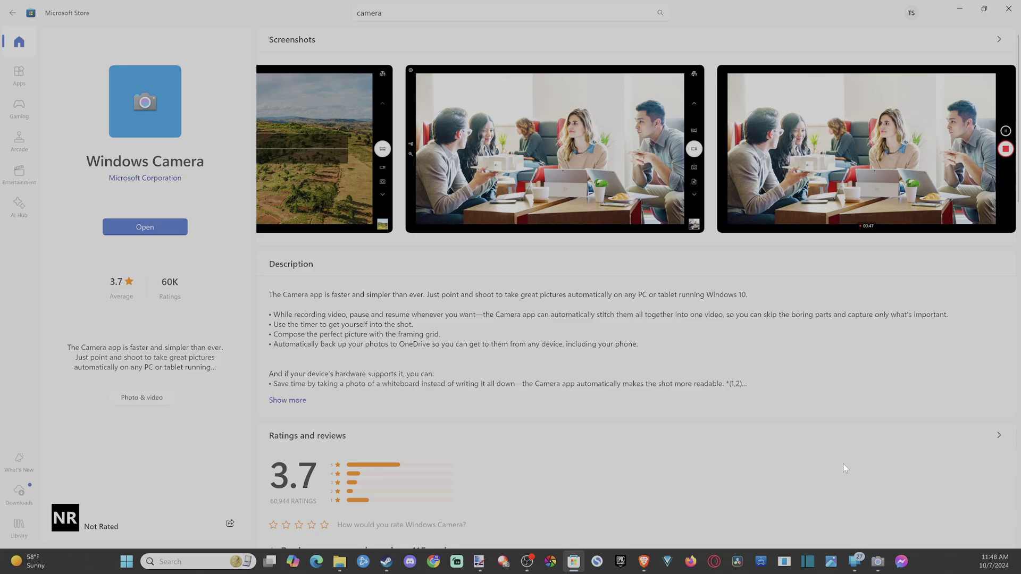
{"action": "mouse_move", "coordinate": [879, 563]}
{"action": "left_click", "coordinate": [855, 527]}
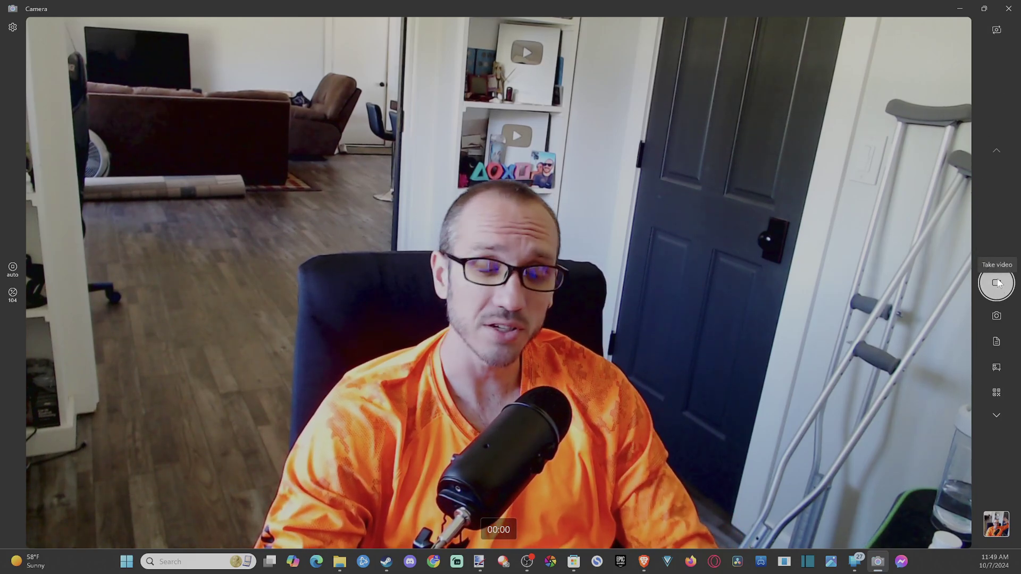
Take a photo in Photo mode, then step through Document, Whiteboard and QR-code scanner modes
{"action": "left_click", "coordinate": [998, 318]}
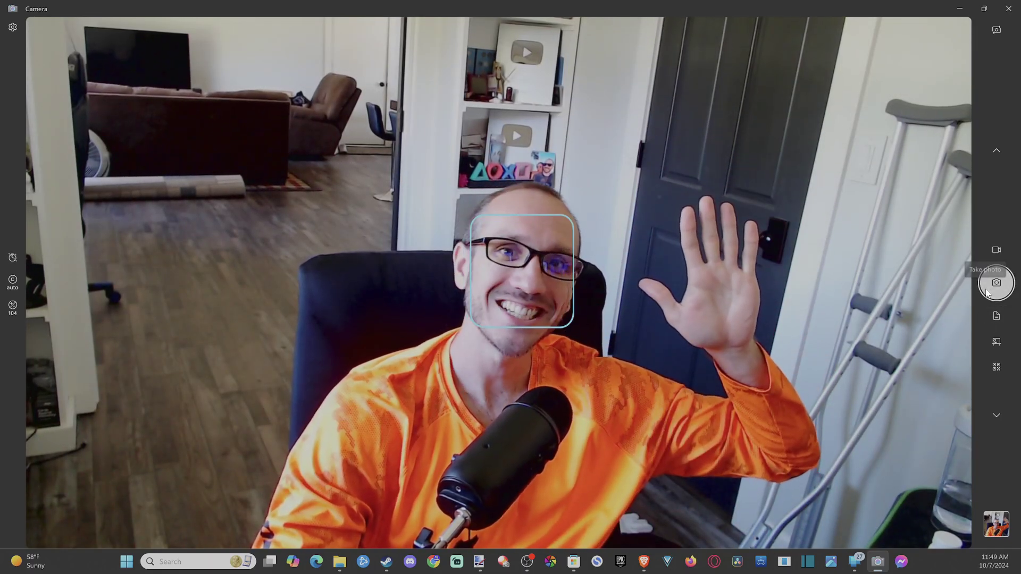
{"action": "left_click", "coordinate": [987, 292]}
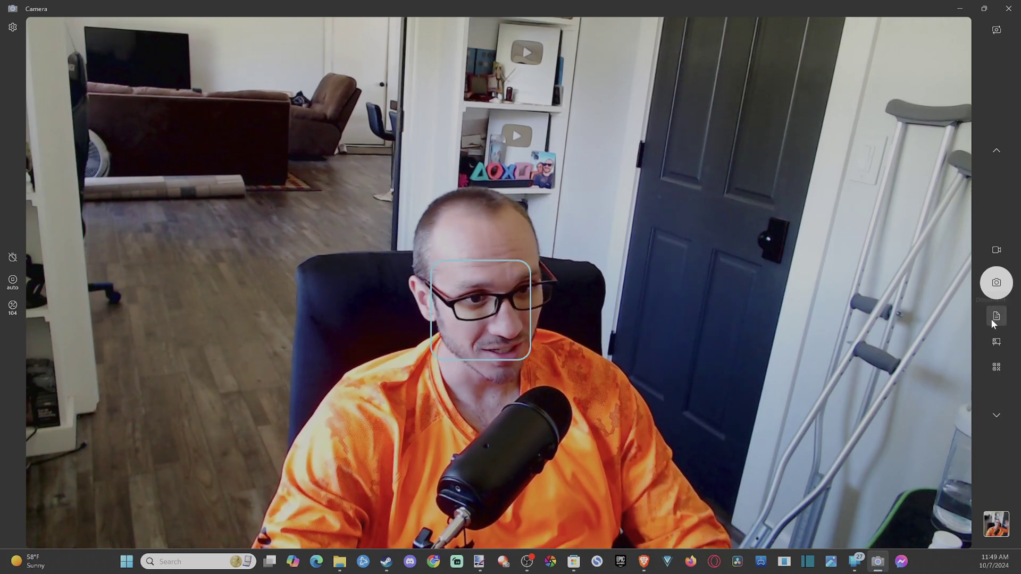
{"action": "left_click", "coordinate": [993, 318]}
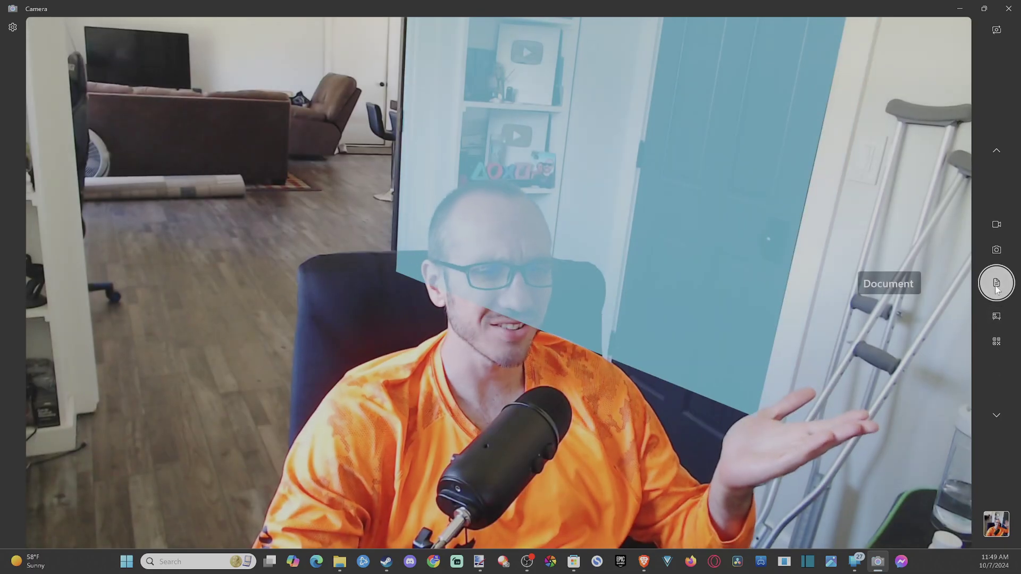
{"action": "left_click", "coordinate": [997, 318]}
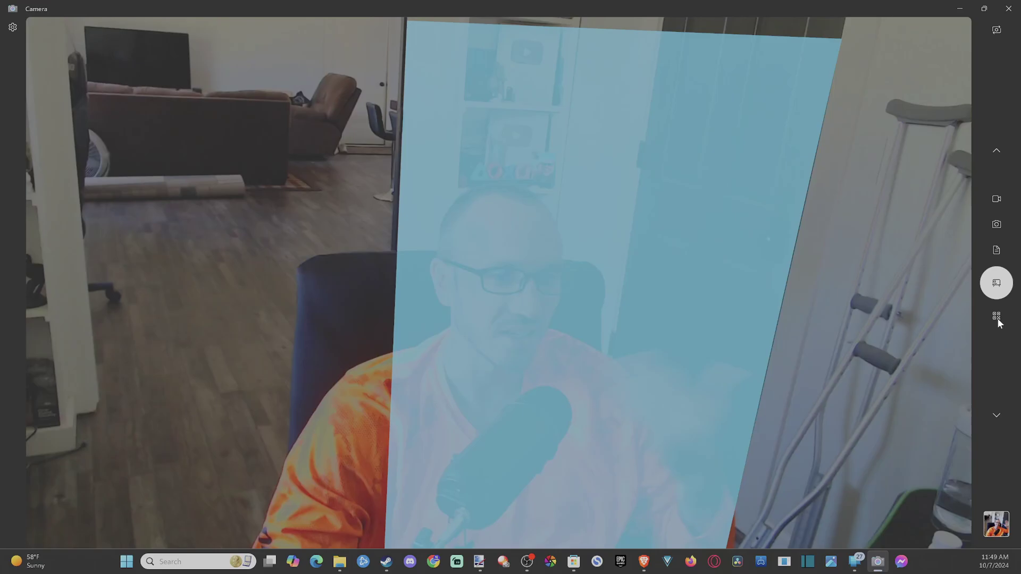
{"action": "left_click", "coordinate": [997, 317]}
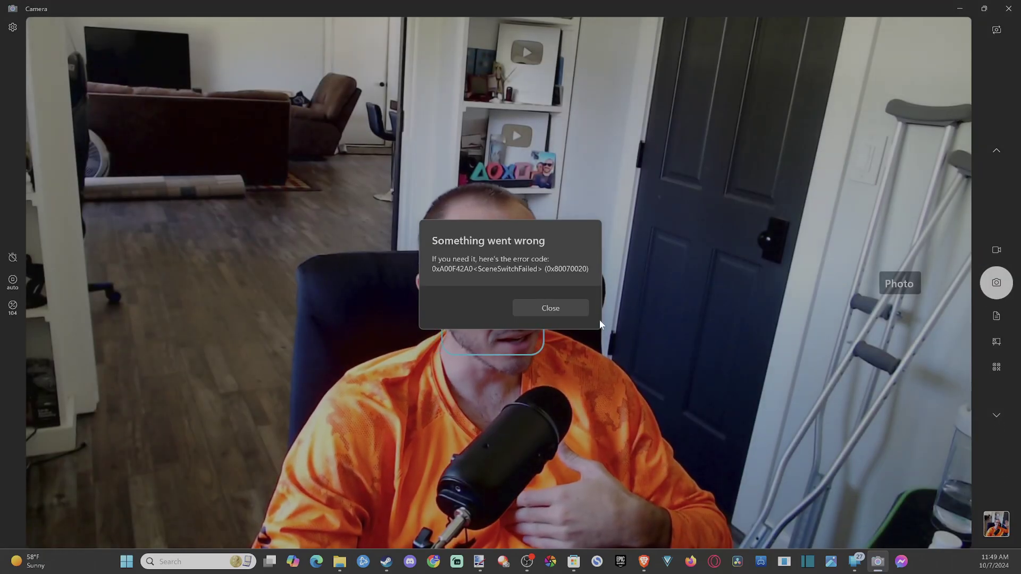
Go back through the captured items to the video clip and delete it
{"action": "left_click", "coordinate": [582, 308]}
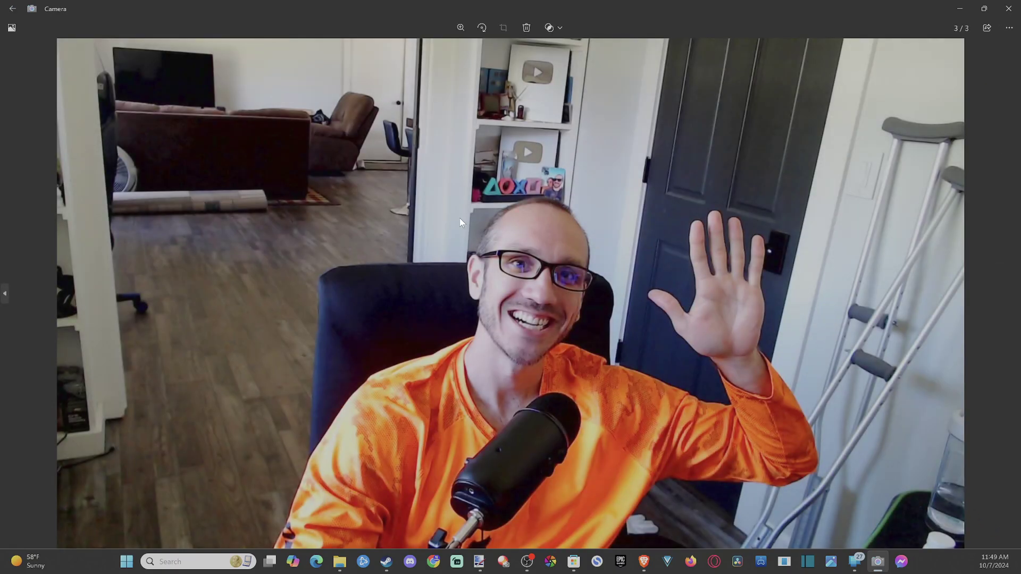
{"action": "key", "text": "Left"}
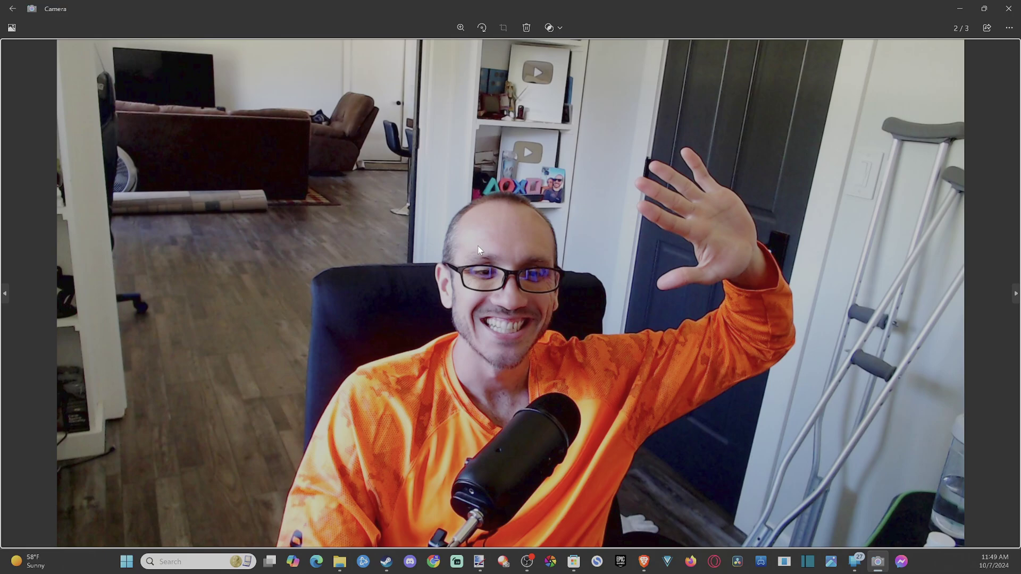
{"action": "key", "text": "Left"}
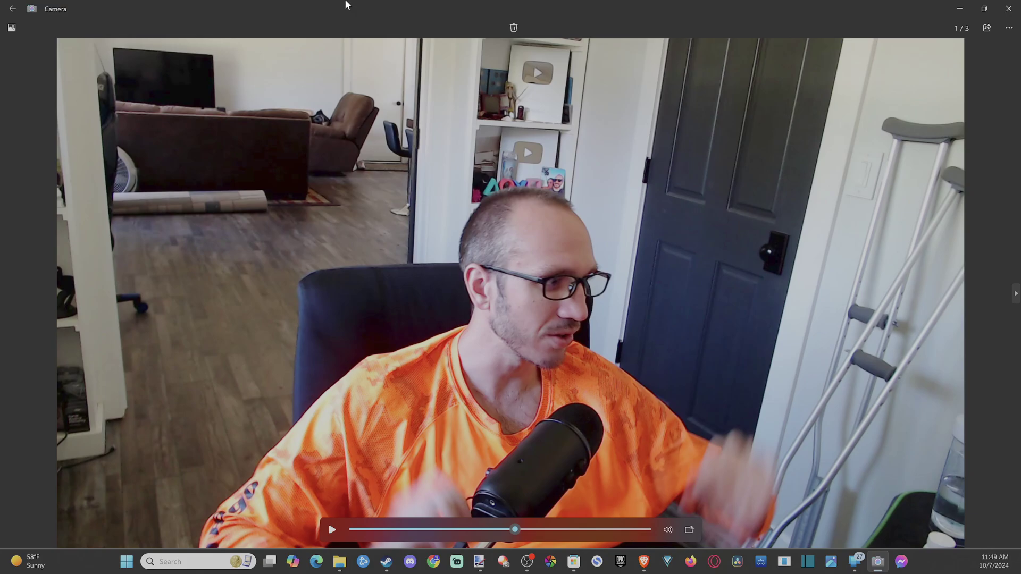
{"action": "left_click", "coordinate": [513, 29]}
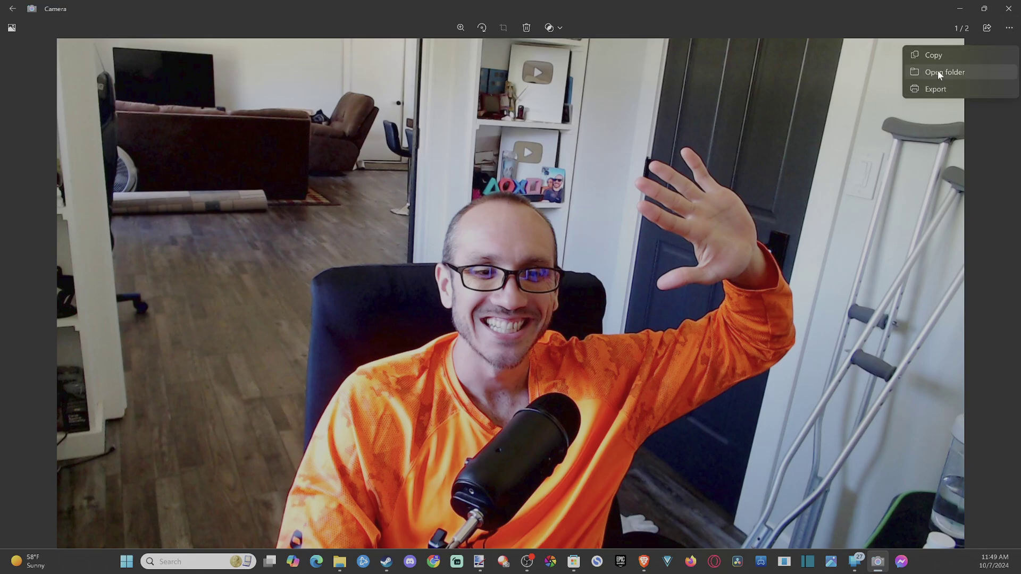
Open the Camera Roll folder containing the current photo
{"action": "left_click", "coordinate": [1009, 29]}
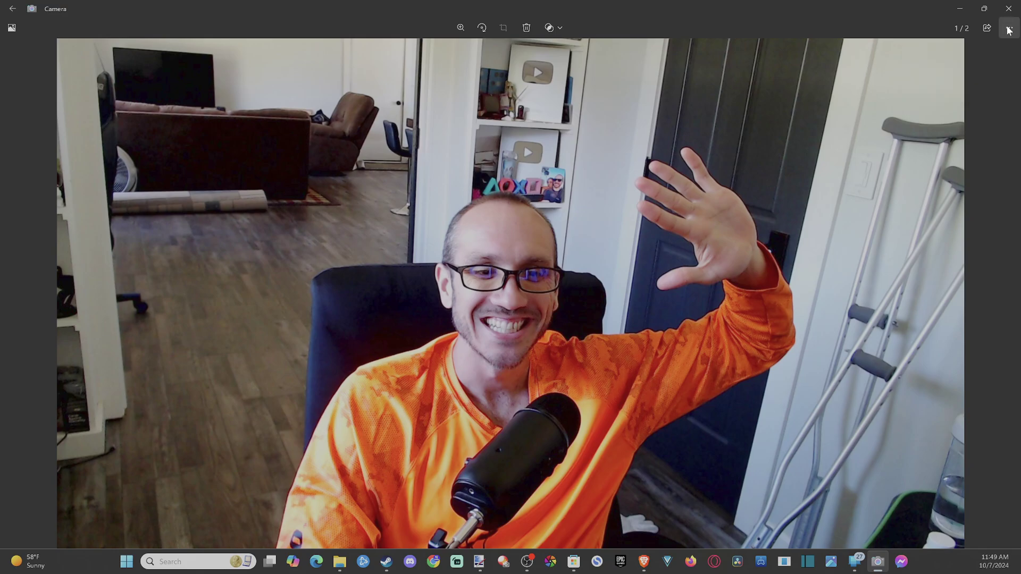
{"action": "left_click", "coordinate": [1008, 31]}
{"action": "right_click", "coordinate": [650, 211]}
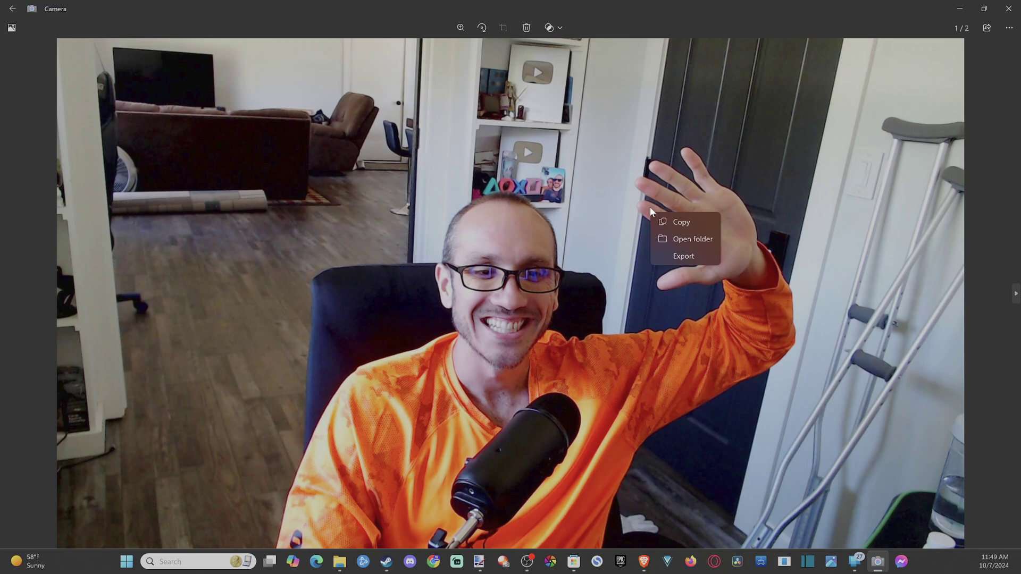
{"action": "left_click", "coordinate": [682, 240]}
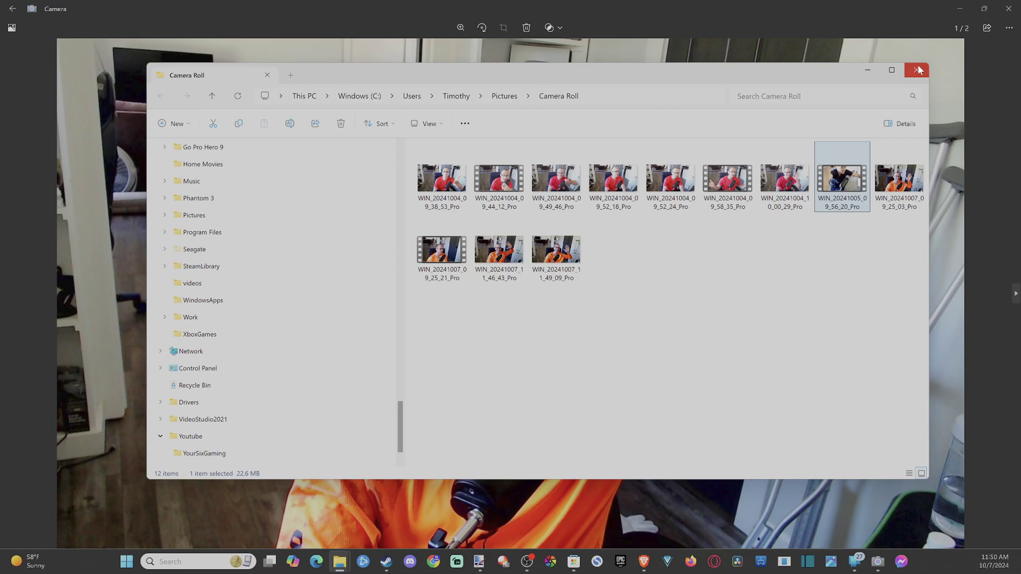
Return to the live preview, take a 2-second timer photo, then cycle the timer off
{"action": "left_click", "coordinate": [917, 70]}
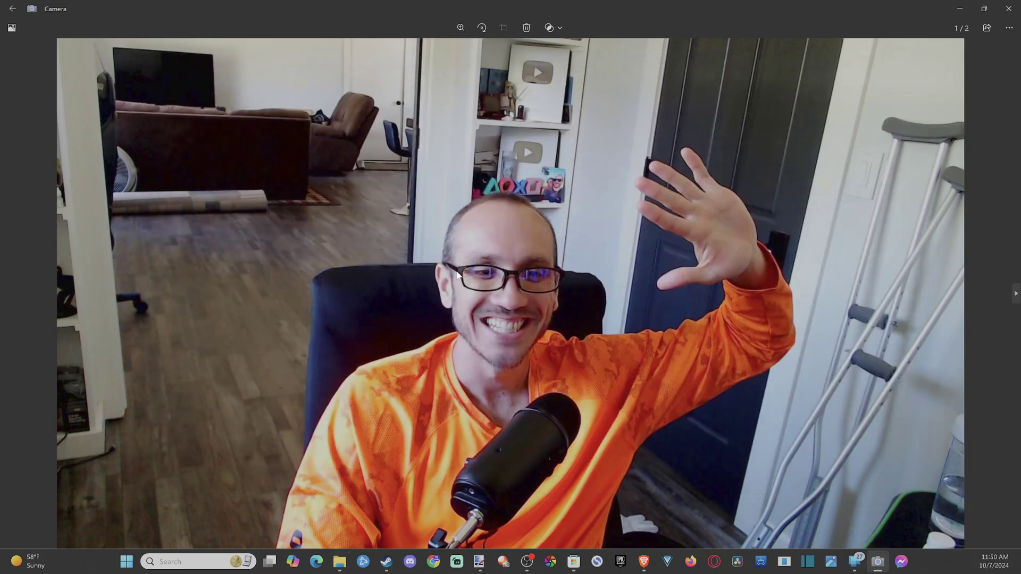
{"action": "left_click", "coordinate": [11, 9]}
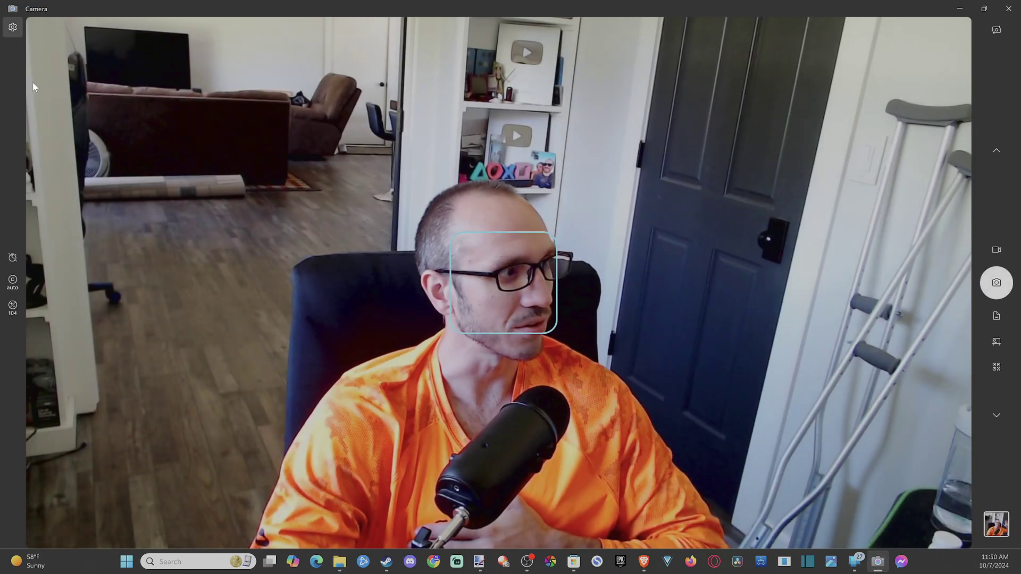
{"action": "left_click", "coordinate": [13, 259]}
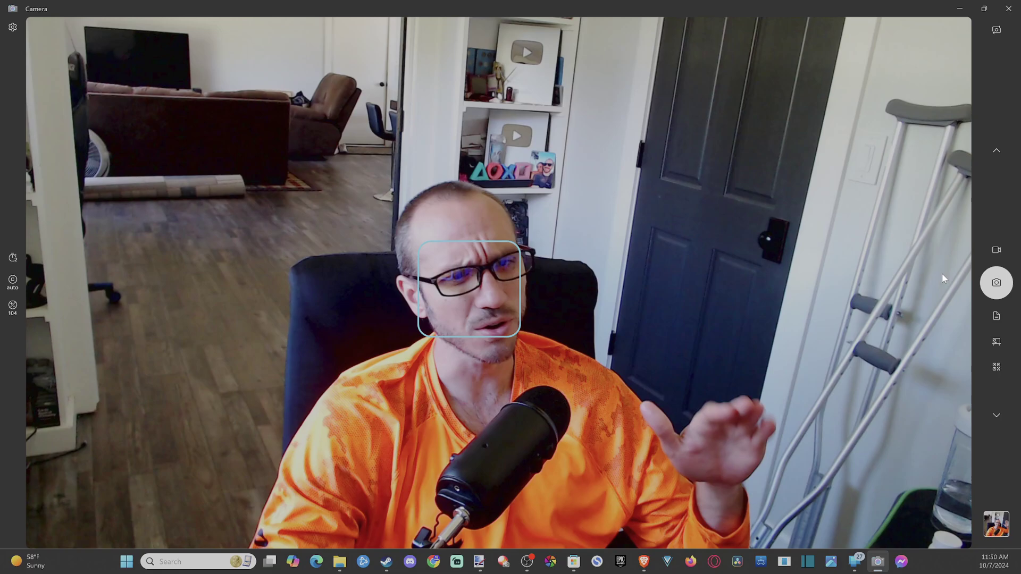
{"action": "left_click", "coordinate": [996, 282]}
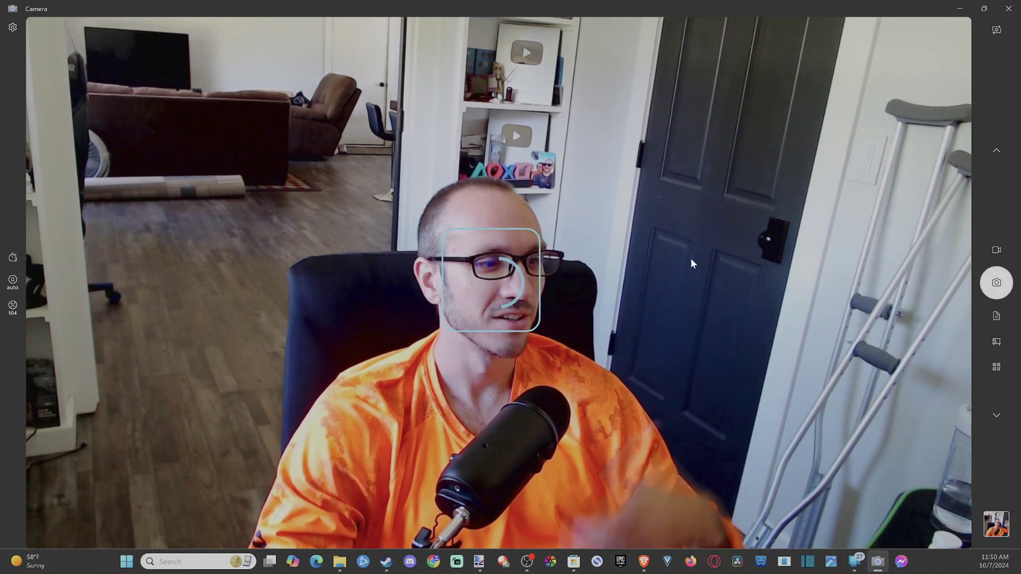
{"action": "left_click", "coordinate": [13, 258]}
{"action": "left_click", "coordinate": [15, 260]}
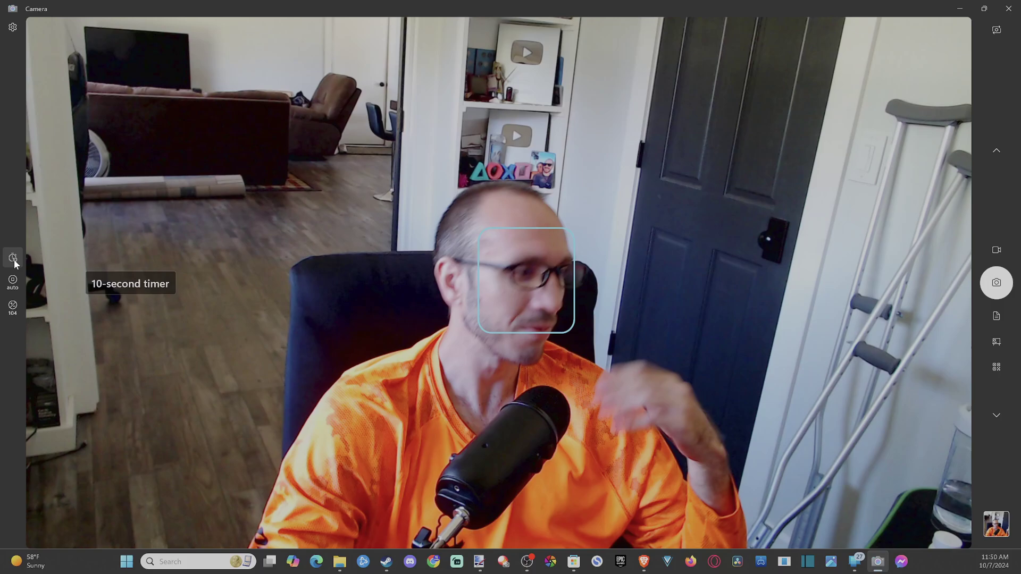
{"action": "left_click", "coordinate": [15, 260]}
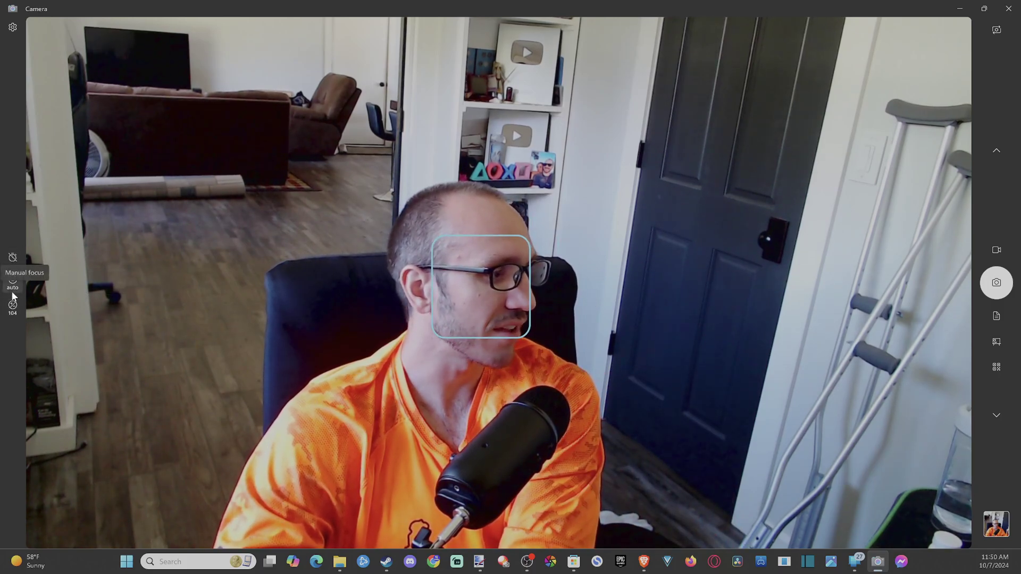
Test manual focus at about 56%, then bring up the brightness adjustment
{"action": "left_click", "coordinate": [13, 294]}
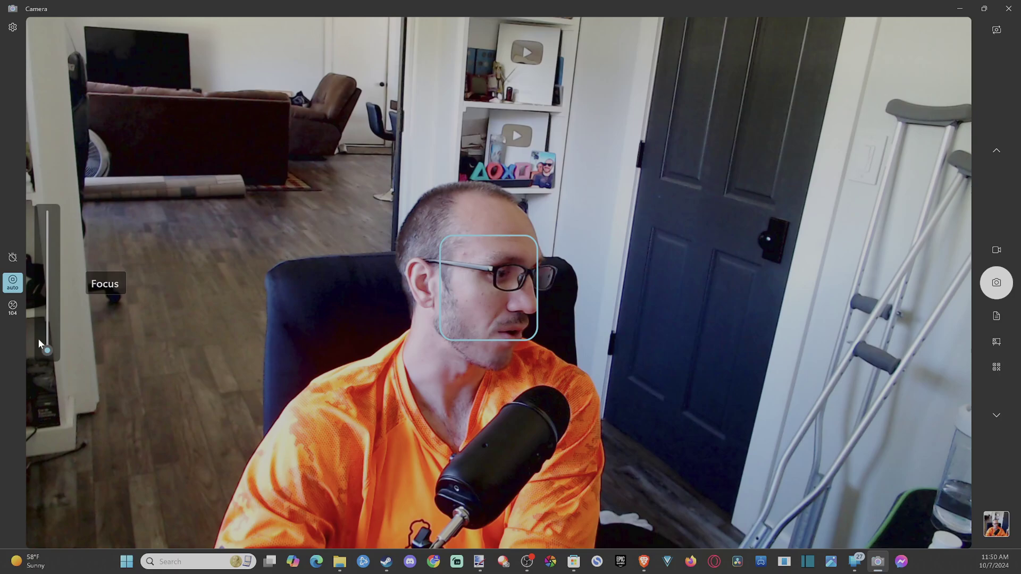
{"action": "left_click_drag", "start_coordinate": [45, 346], "coordinate": [85, 407]}
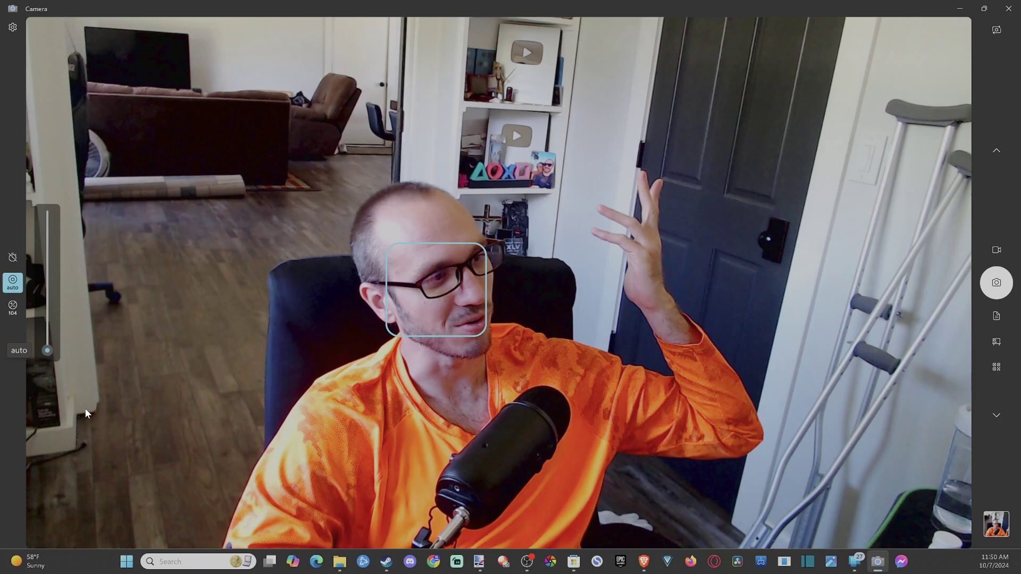
{"action": "left_click_drag", "start_coordinate": [73, 356], "coordinate": [66, 232]}
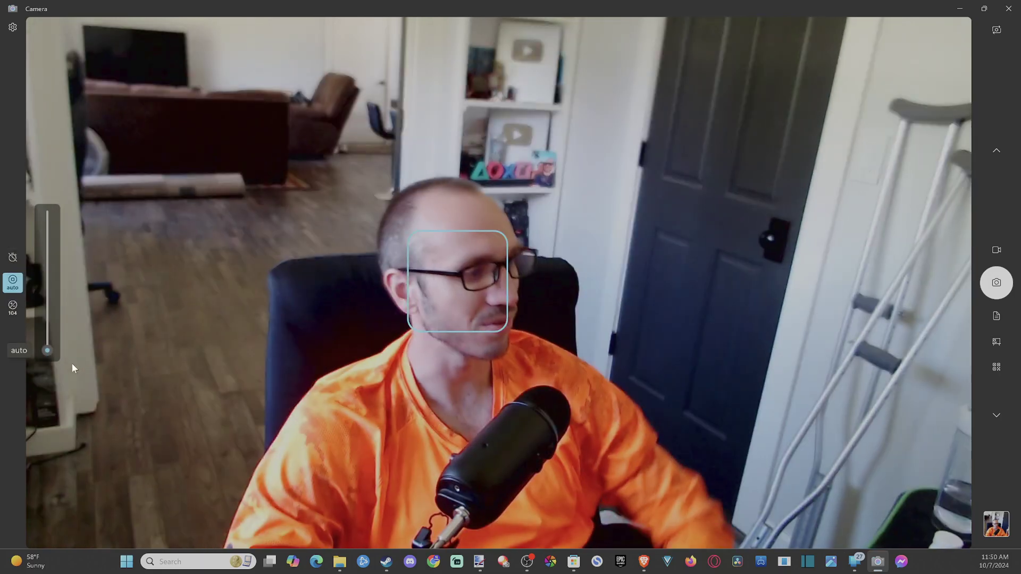
{"action": "left_click", "coordinate": [14, 308]}
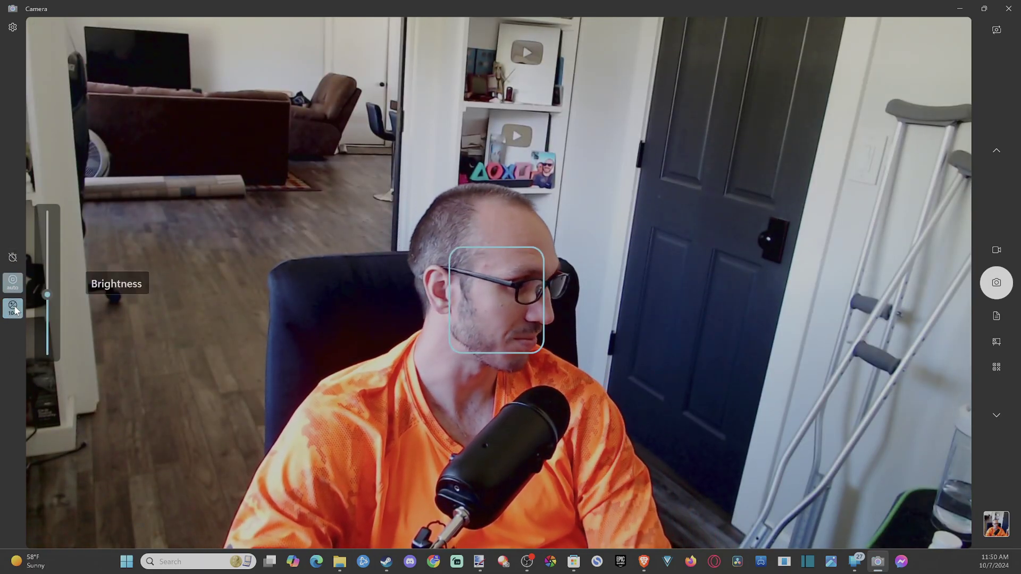
{"action": "left_click", "coordinate": [13, 27]}
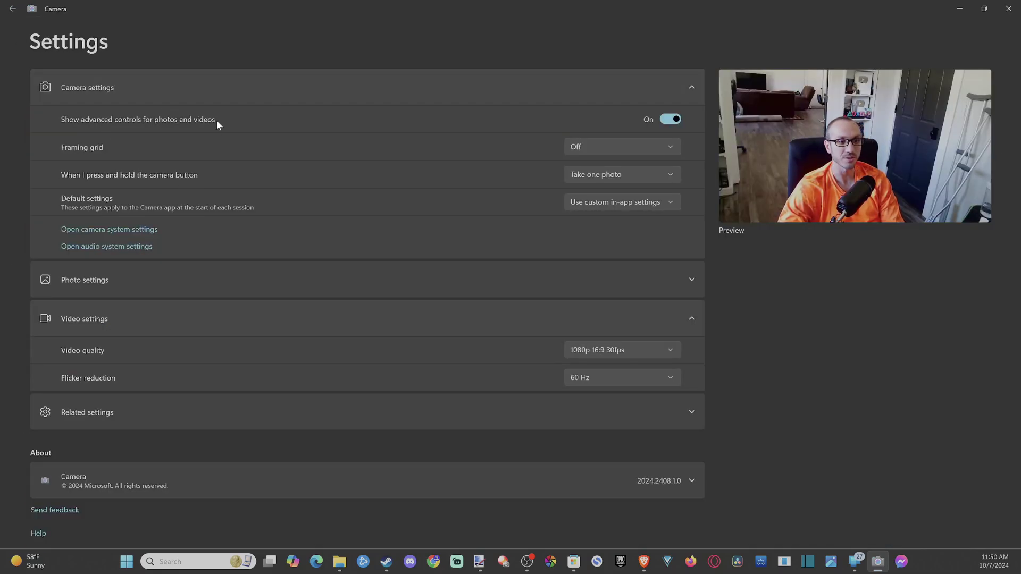
{"action": "left_click", "coordinate": [120, 281]}
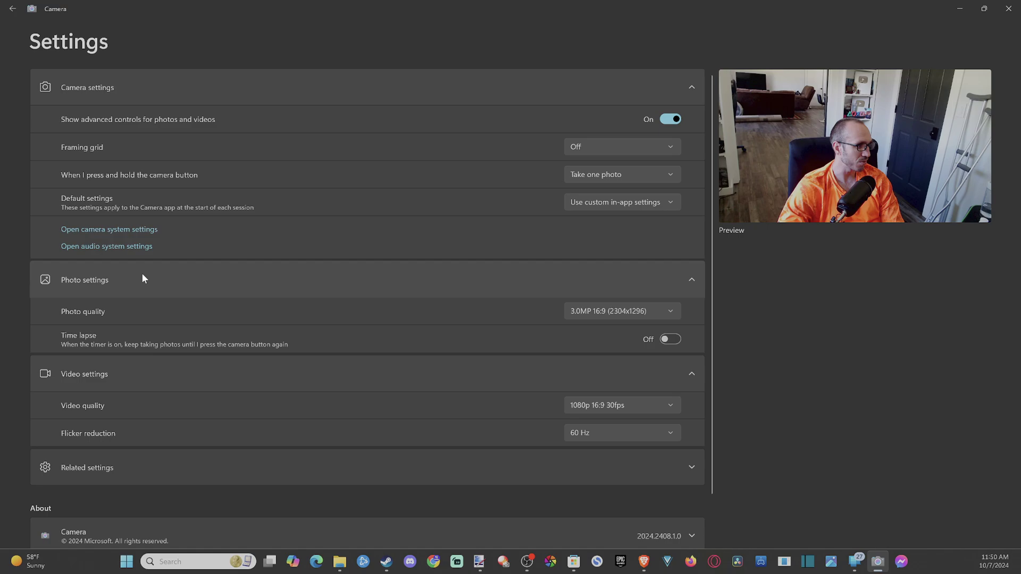
{"action": "left_click", "coordinate": [656, 311]}
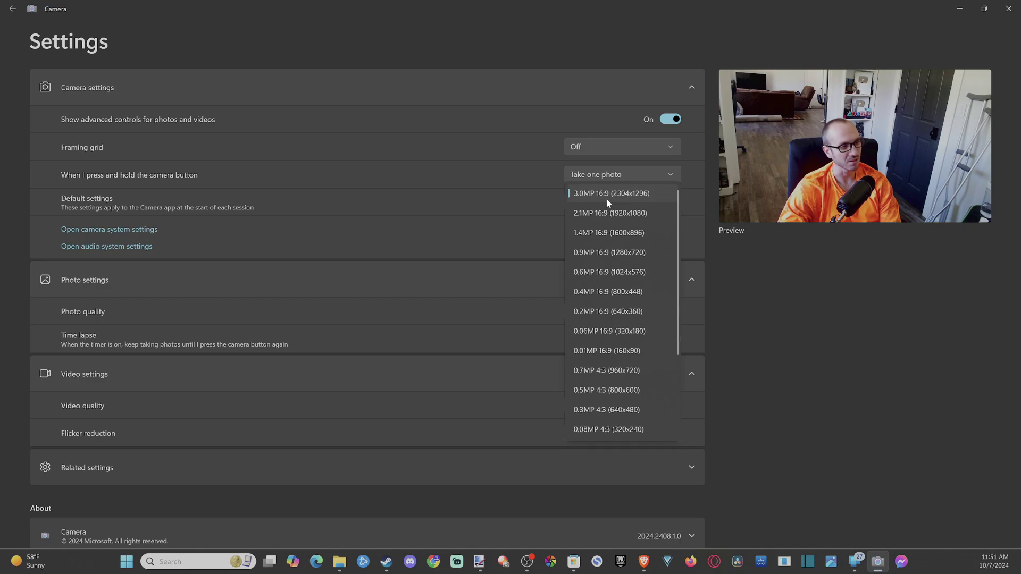
{"action": "left_click", "coordinate": [630, 192]}
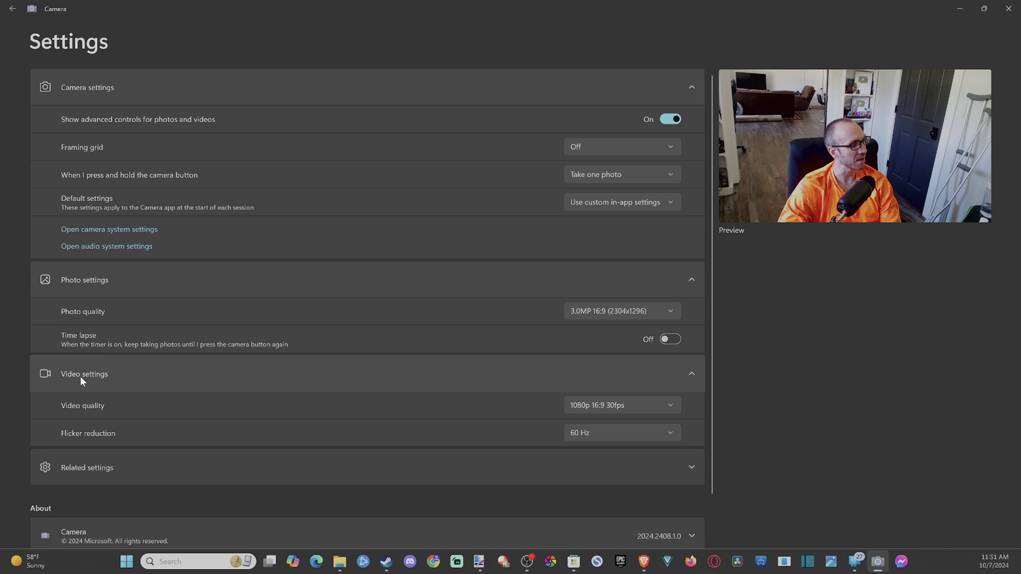
{"action": "left_click", "coordinate": [101, 375]}
{"action": "left_click", "coordinate": [160, 378]}
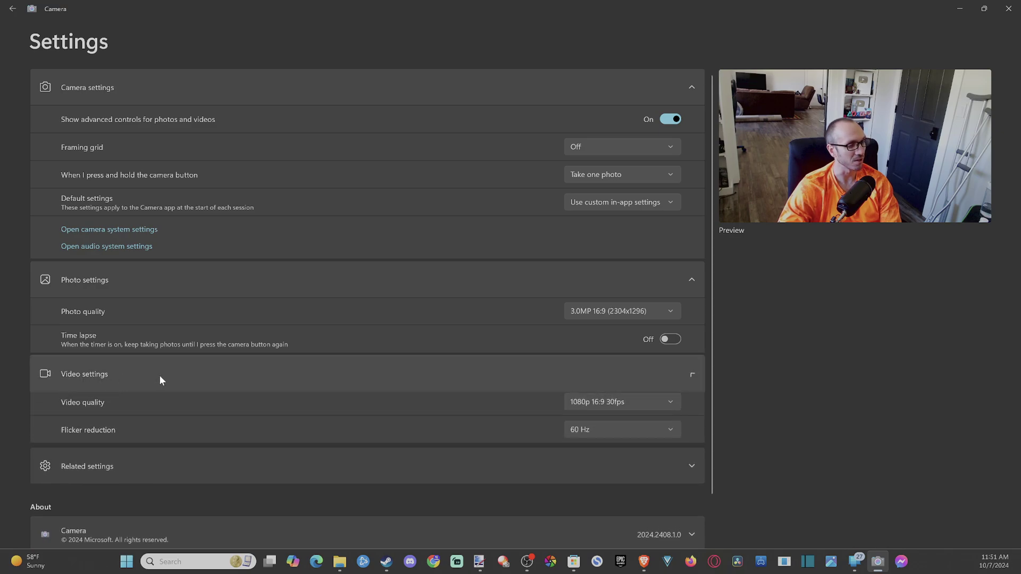
{"action": "left_click", "coordinate": [603, 412]}
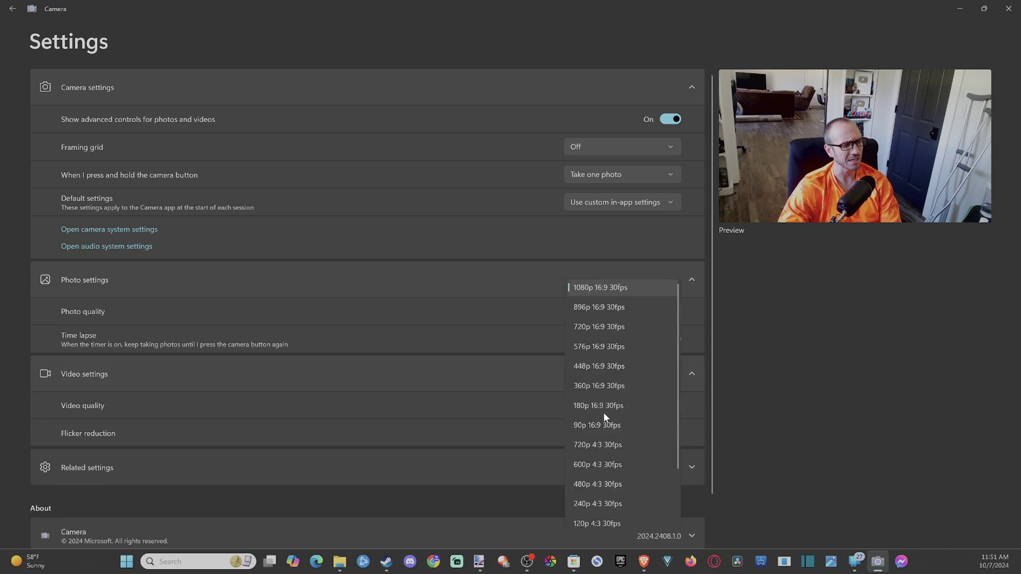
{"action": "left_click", "coordinate": [787, 378]}
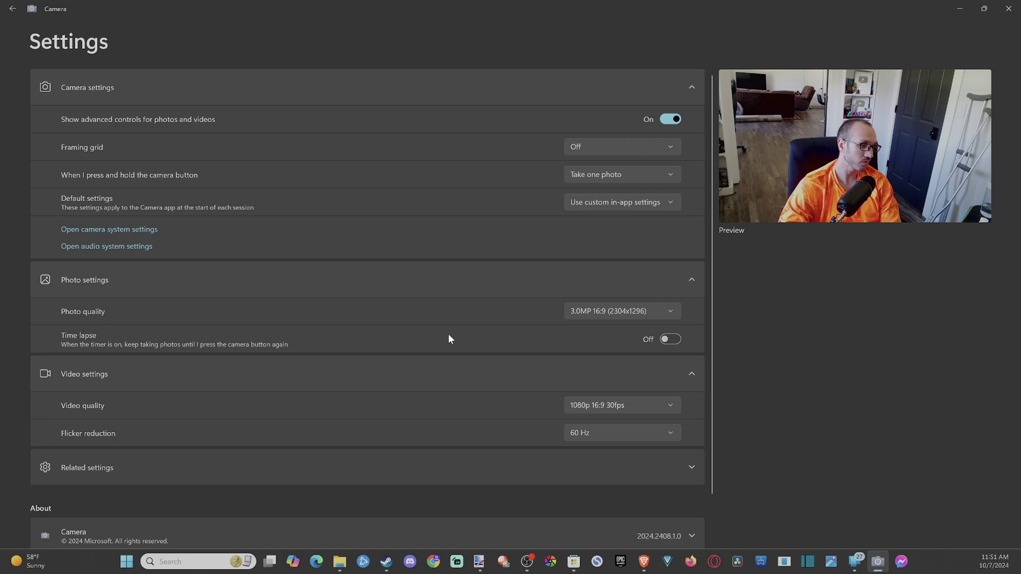
{"action": "scroll", "coordinate": [448, 339], "scroll_direction": "down", "scroll_amount": 1}
{"action": "scroll", "coordinate": [327, 298], "scroll_direction": "up", "scroll_amount": 1}
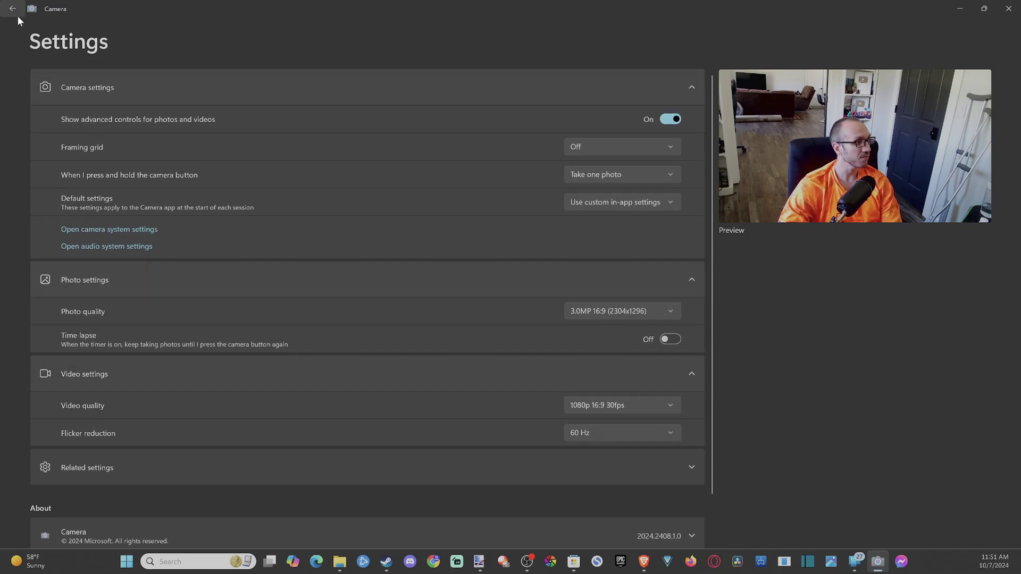
{"action": "left_click", "coordinate": [12, 9]}
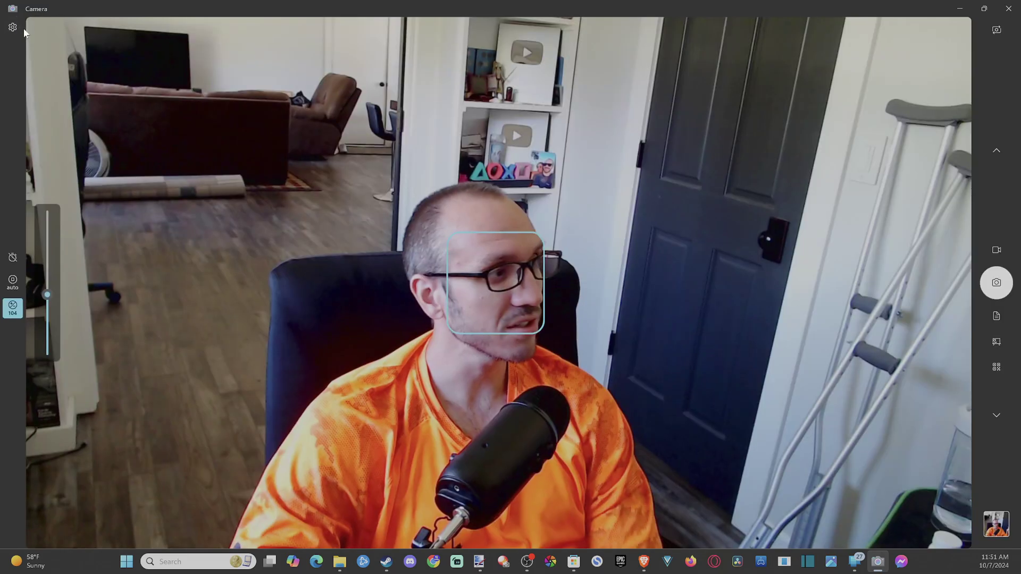
Open the last captured photo and show its containing Camera Roll folder
{"action": "left_click", "coordinate": [996, 537]}
{"action": "right_click", "coordinate": [654, 311]}
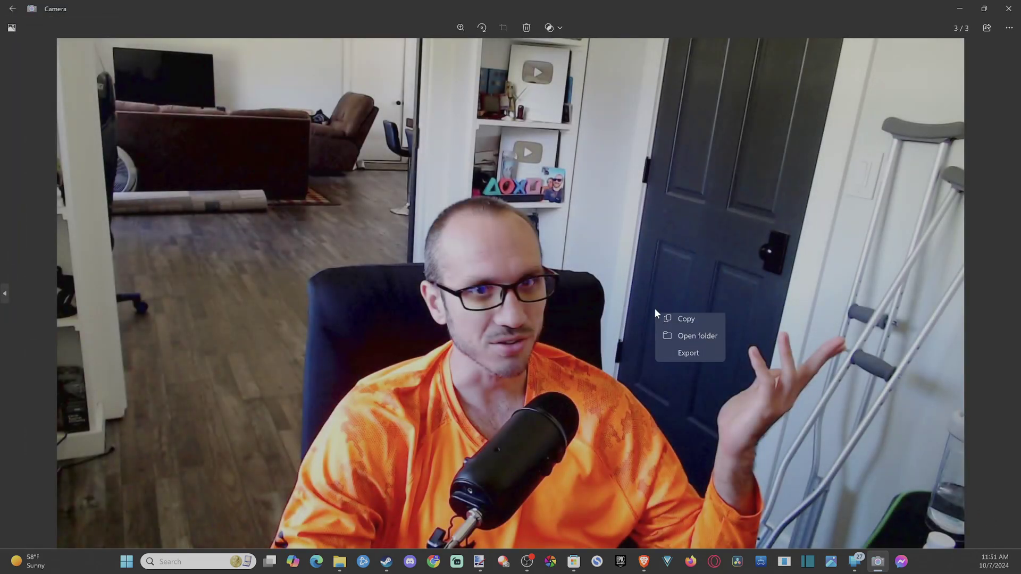
{"action": "left_click", "coordinate": [684, 343]}
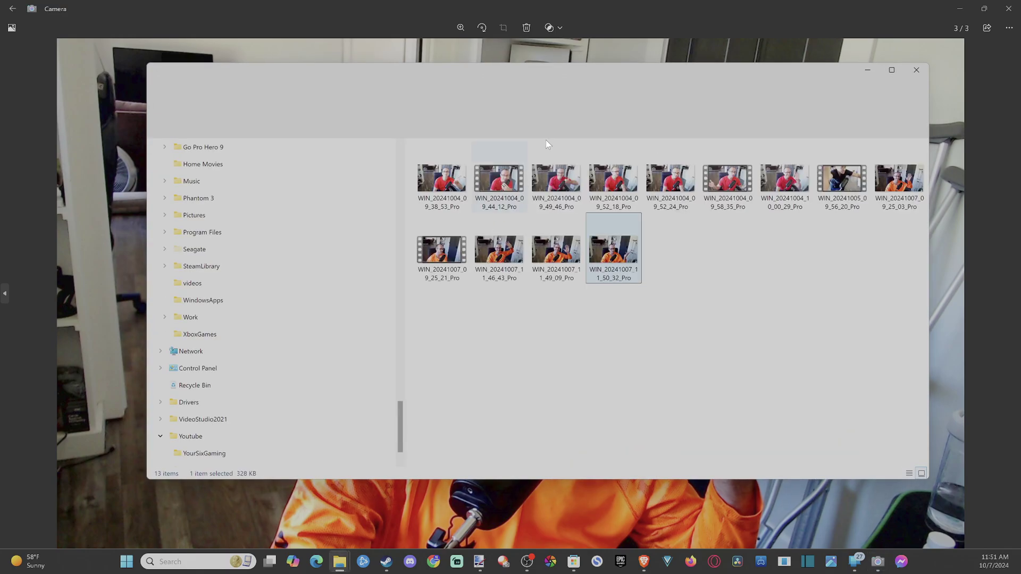
{"action": "left_click_drag", "start_coordinate": [625, 264], "coordinate": [724, 349]}
{"action": "left_click", "coordinate": [724, 349]}
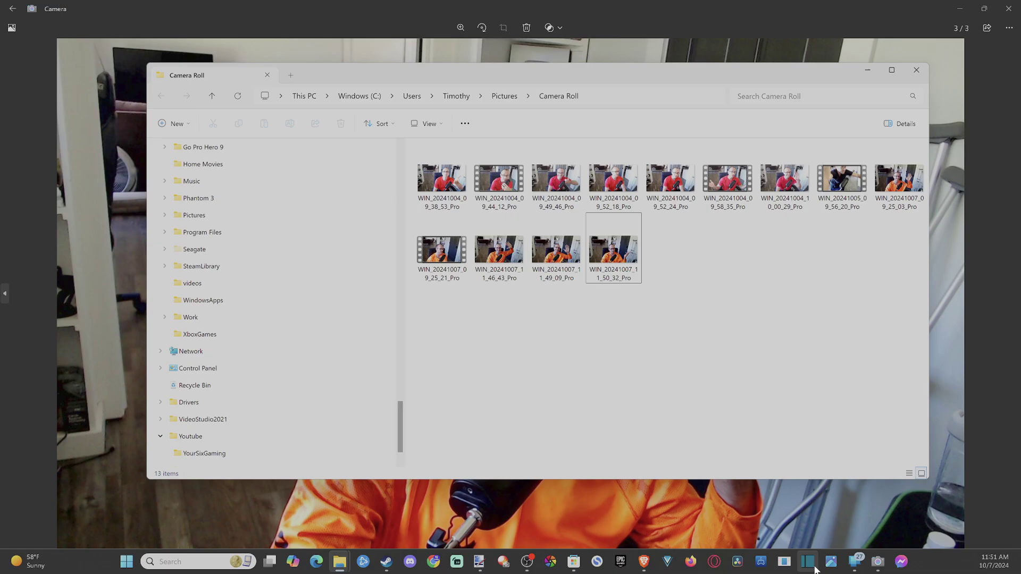
Select the three newest photos, then switch the selection to WIN_20241007_09_25_21_Pro
{"action": "mouse_move", "coordinate": [855, 570]}
{"action": "left_click", "coordinate": [557, 250]}
{"action": "left_click", "coordinate": [526, 254], "text": "ctrl"}
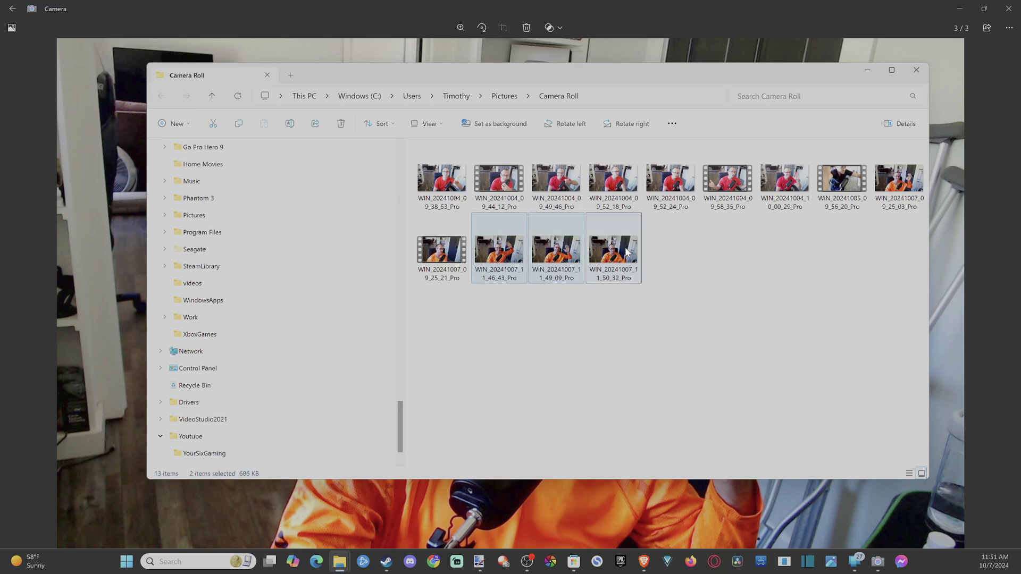
{"action": "left_click", "coordinate": [627, 252], "text": "ctrl"}
{"action": "left_click", "coordinate": [595, 318]}
{"action": "left_click", "coordinate": [446, 266]}
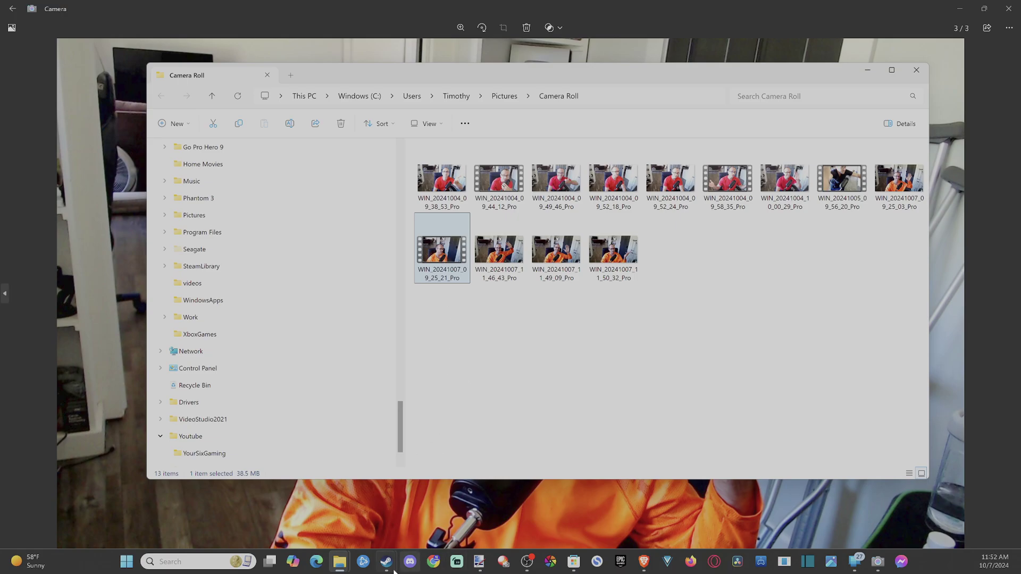
Search 'mess' in Microsoft Store, open the Messenger app page, then minimize the Store
{"action": "left_click", "coordinate": [574, 568]}
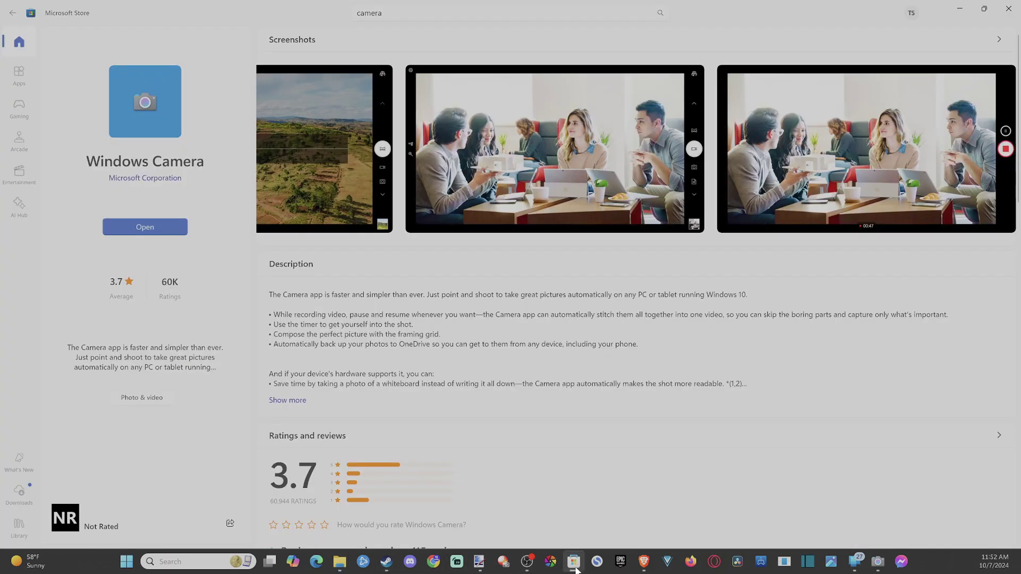
{"action": "left_click", "coordinate": [404, 12]}
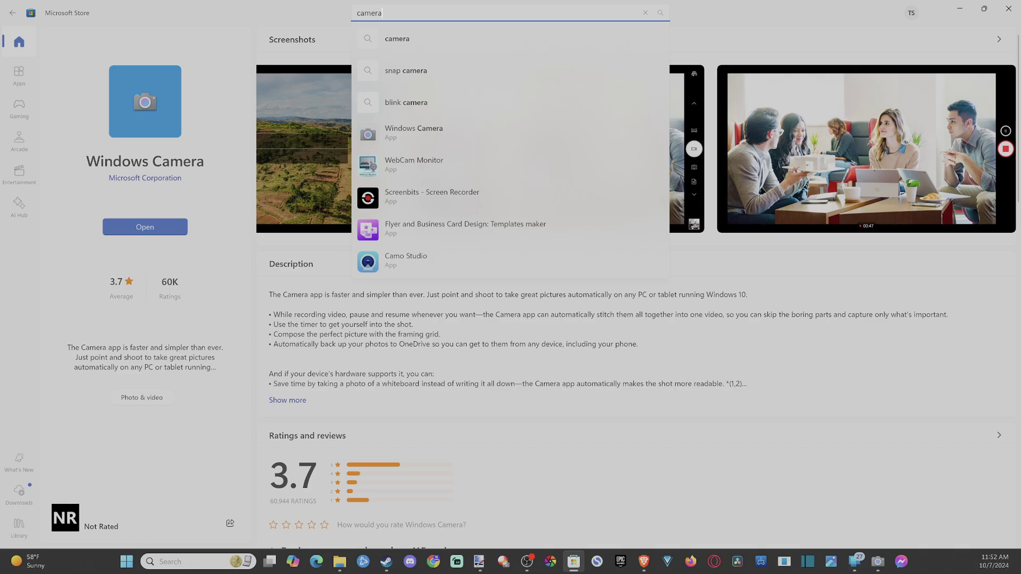
{"action": "key", "text": "BackSpace"}
{"action": "key", "text": "BackSpace"}
{"action": "key", "text": "BackSpace"}
{"action": "key", "text": "BackSpace"}
{"action": "type", "text": "mess"}
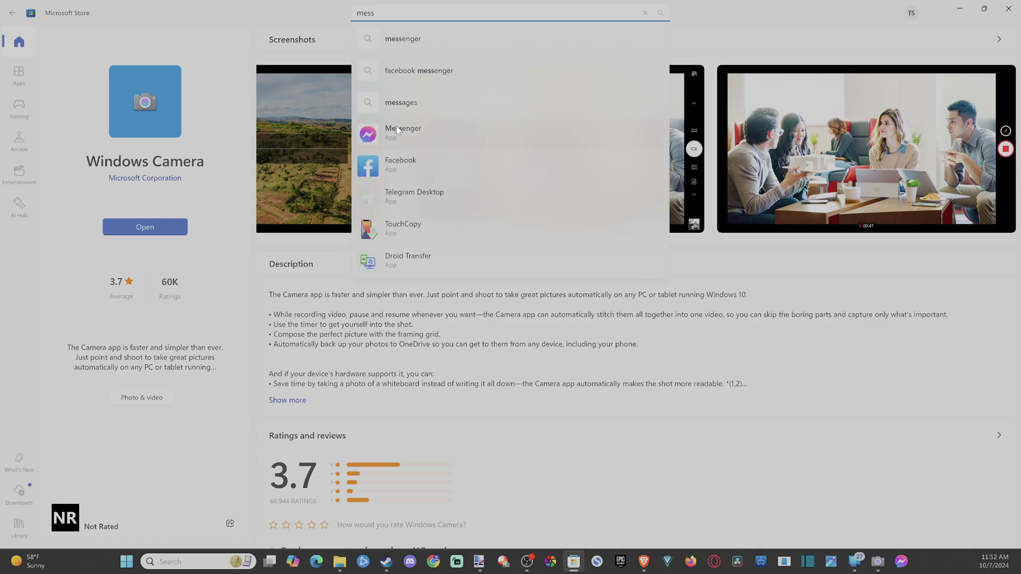
{"action": "left_click", "coordinate": [399, 135]}
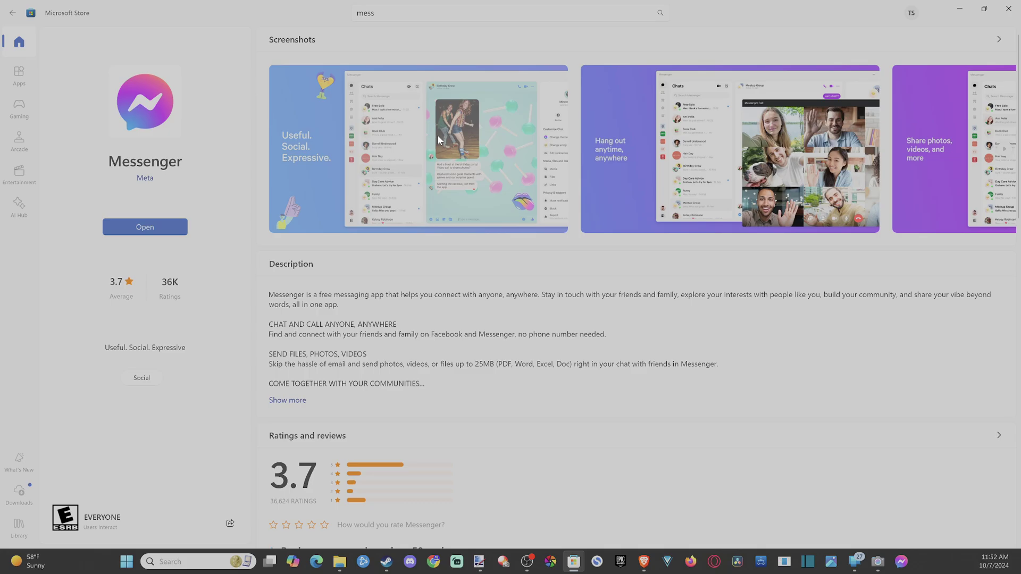
{"action": "left_click", "coordinate": [961, 9]}
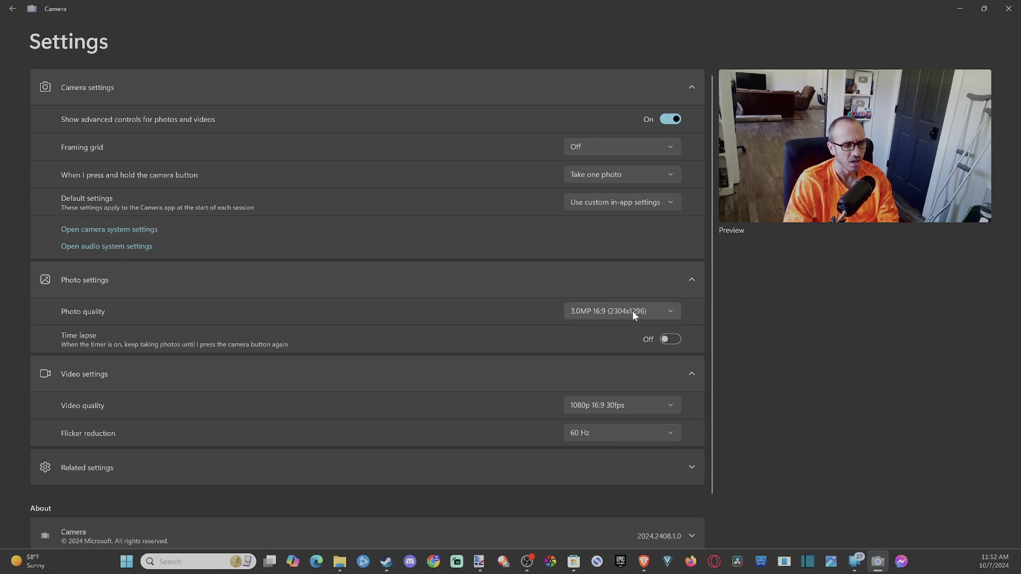
Keep video quality at 1080p 16:9 30fps in the resolution list and exit Settings
{"action": "left_click", "coordinate": [627, 409]}
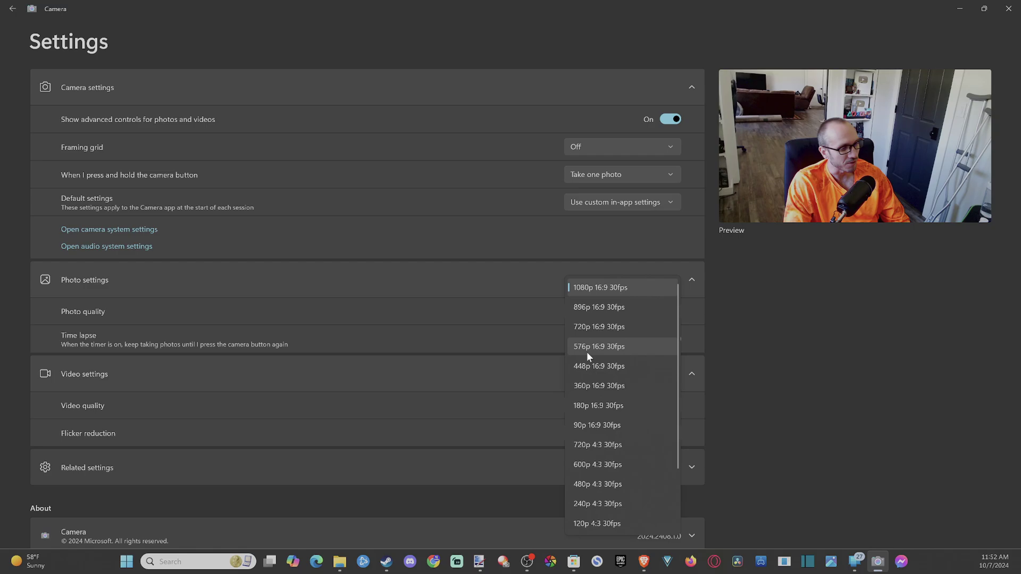
{"action": "left_click", "coordinate": [844, 387]}
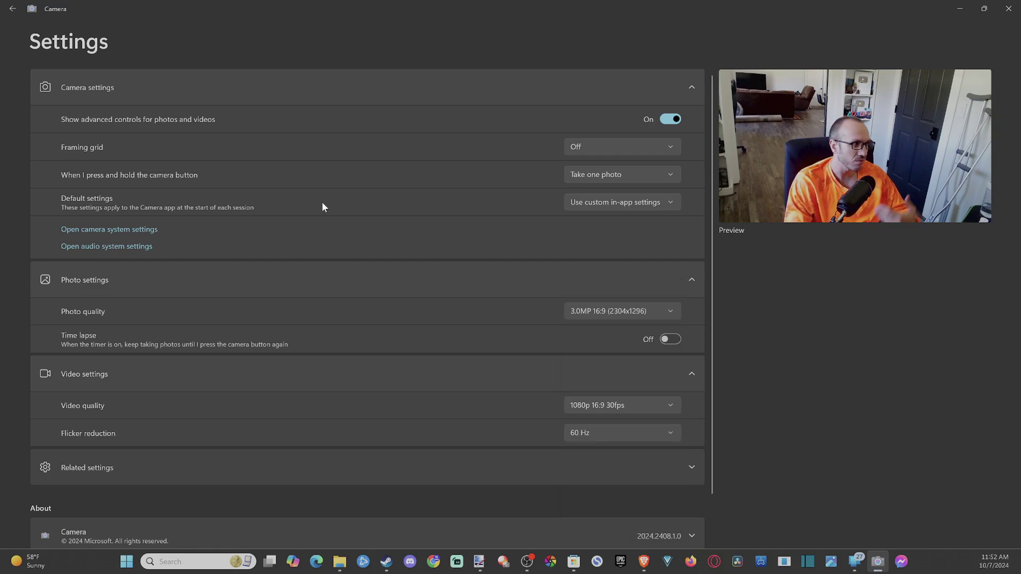
{"action": "left_click", "coordinate": [16, 10]}
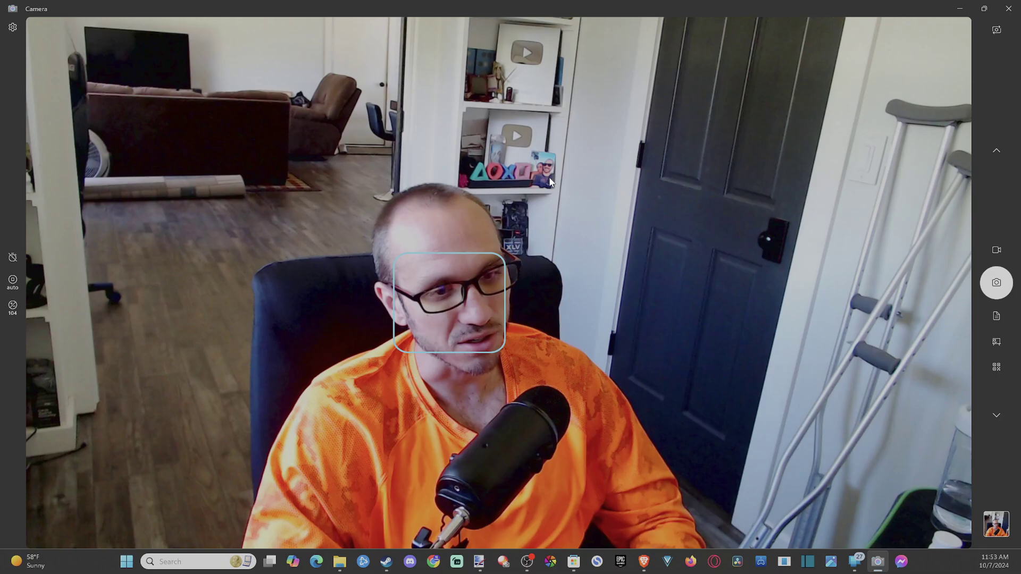
{"action": "left_click", "coordinate": [996, 415]}
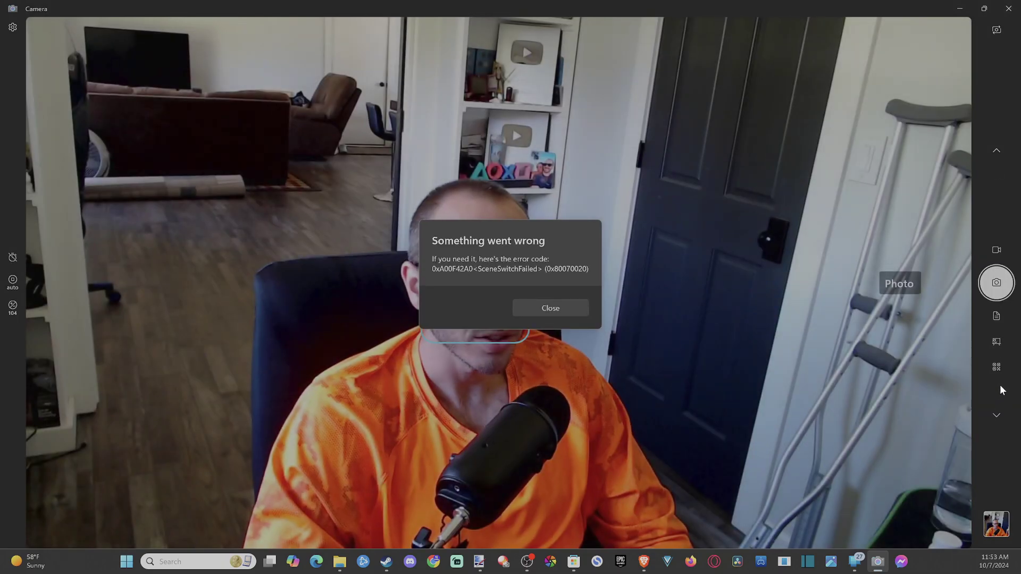
{"action": "left_click", "coordinate": [558, 306]}
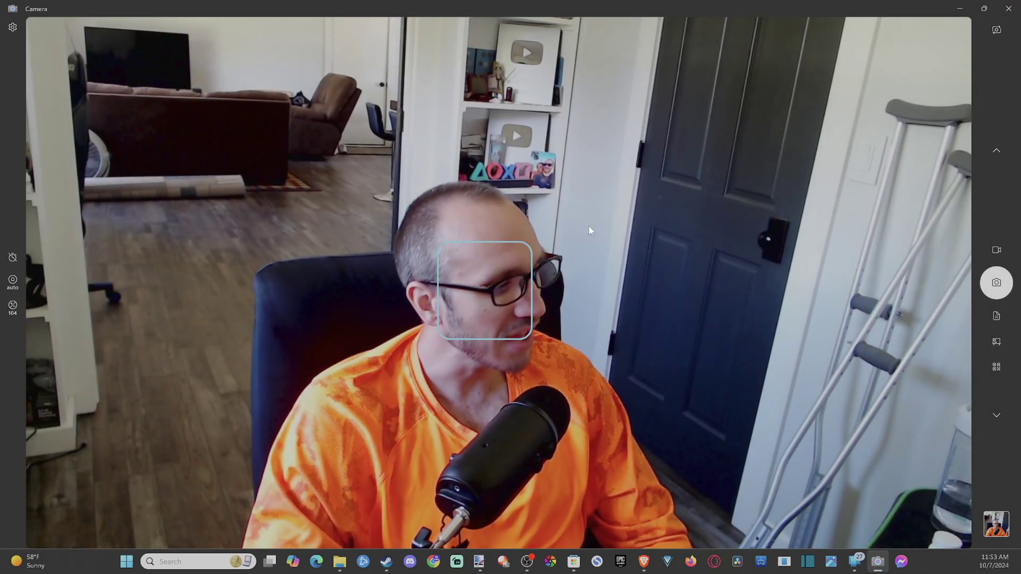